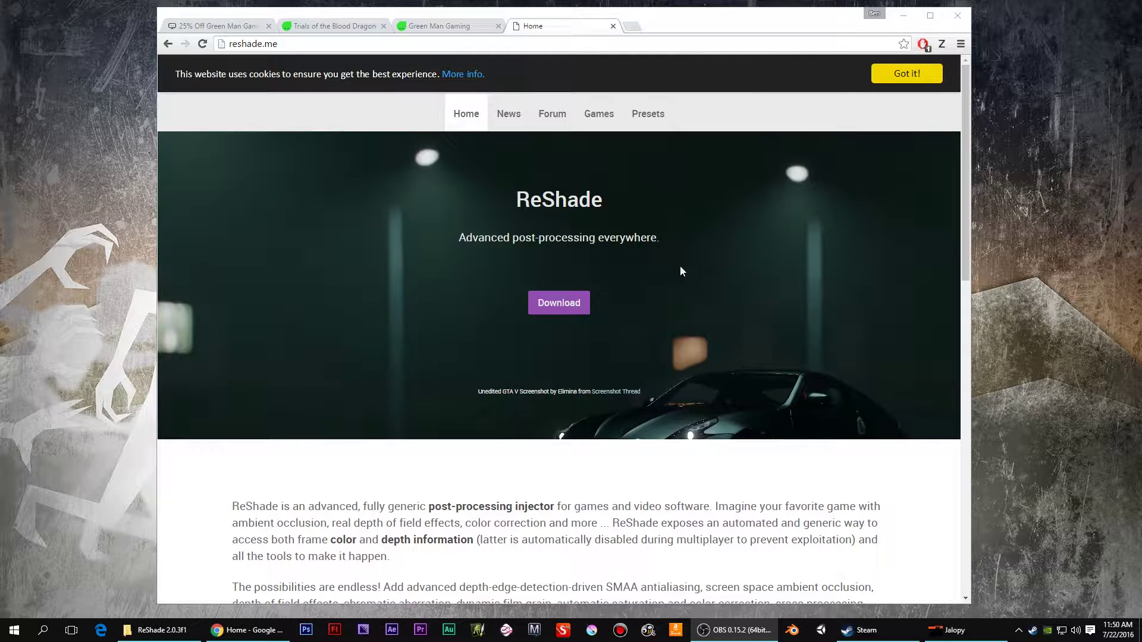
# Find the ReShade 2.0 link among the alternative downloads on reshade.me and minimize the browser.
pyautogui.moveTo(969, 114); pyautogui.dragTo(966, 429)
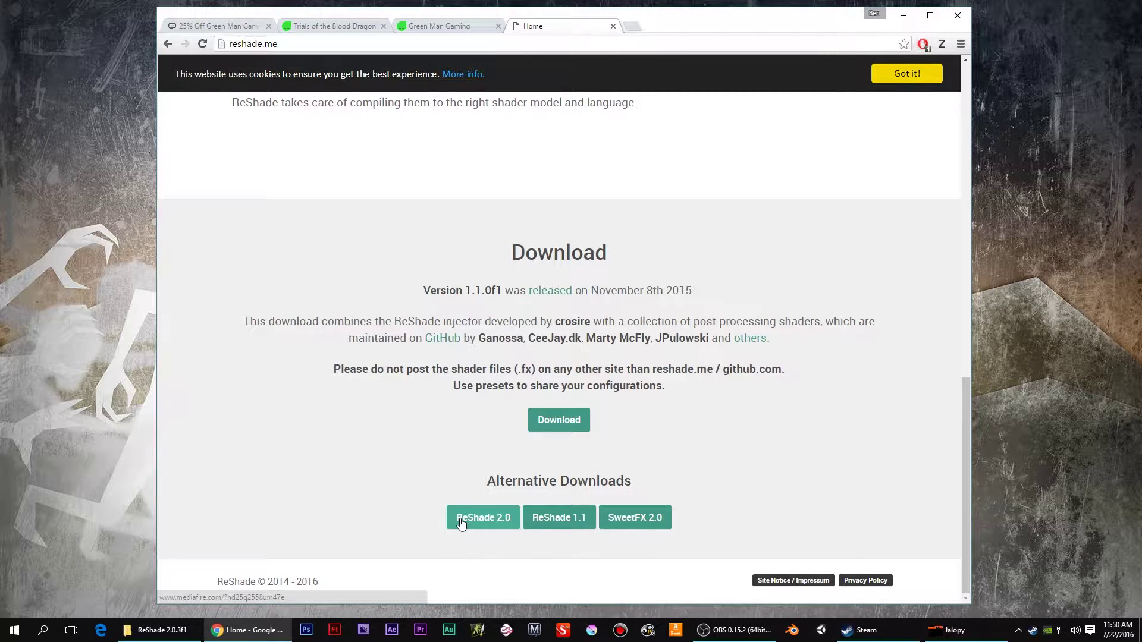
pyautogui.moveTo(966, 546); pyautogui.dragTo(943, 449)
pyautogui.scroll(-4, 943, 450)
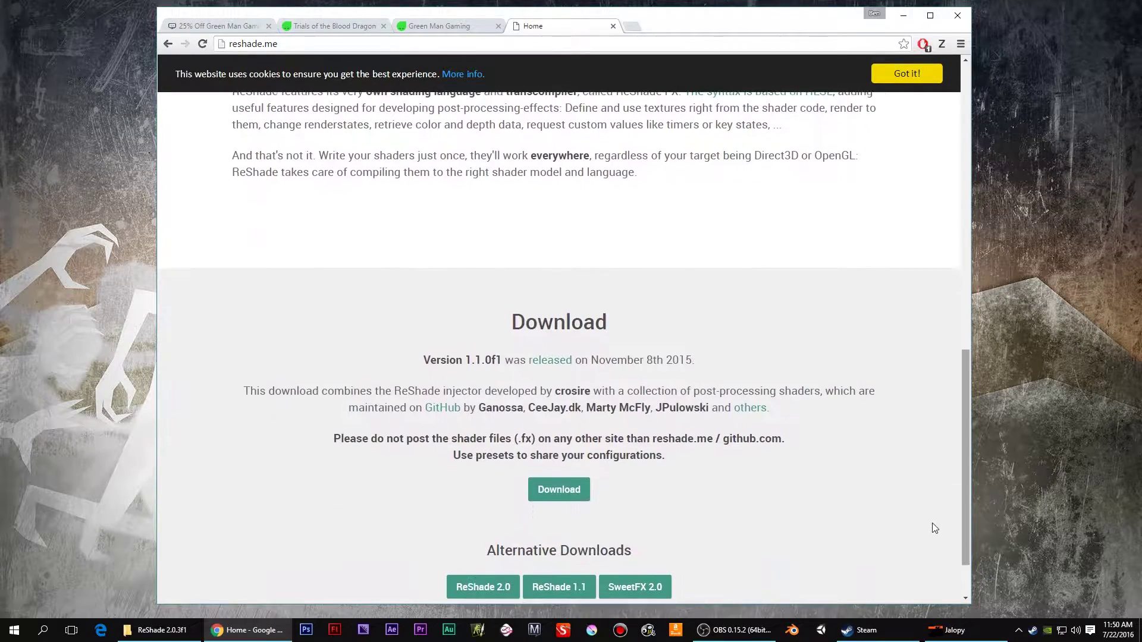
pyautogui.click(903, 15)
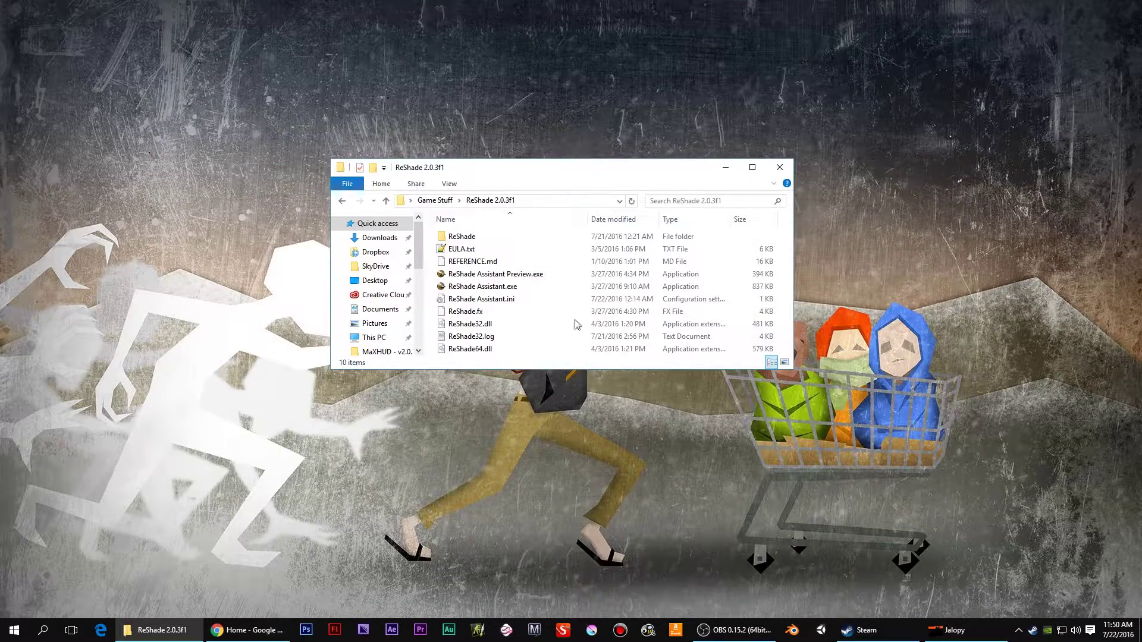
# Launch ReShade Assistant.exe from the ReShade 2.0.3f1 folder, minimize the folder window and reposition the Assistant.
pyautogui.doubleClick(508, 287)
pyautogui.moveTo(663, 136); pyautogui.dragTo(948, 106)
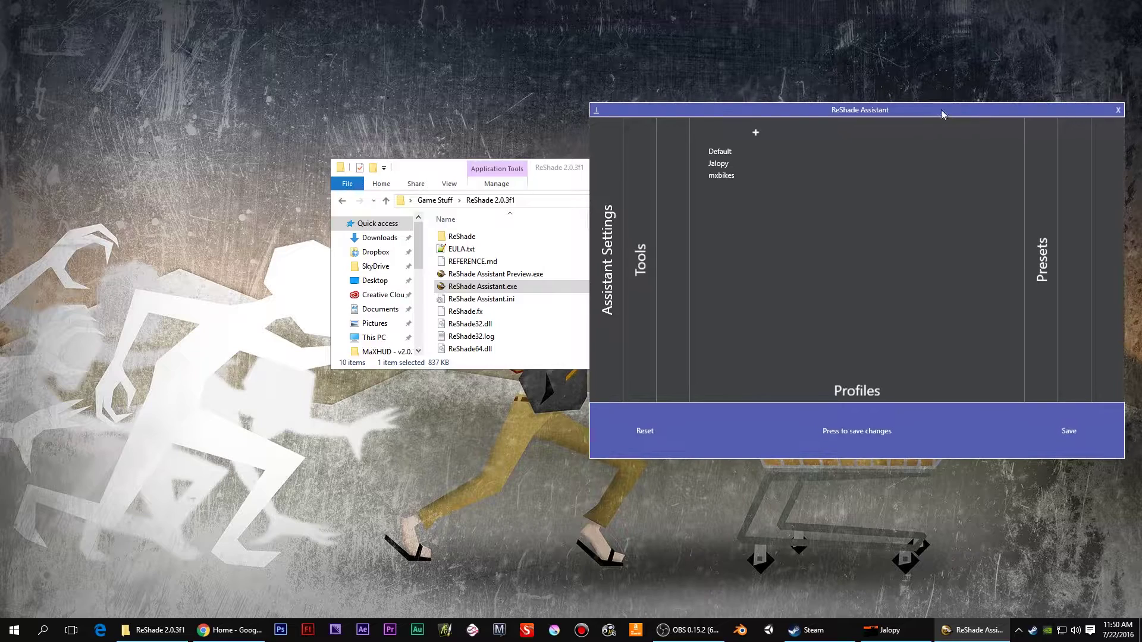
pyautogui.click(574, 192)
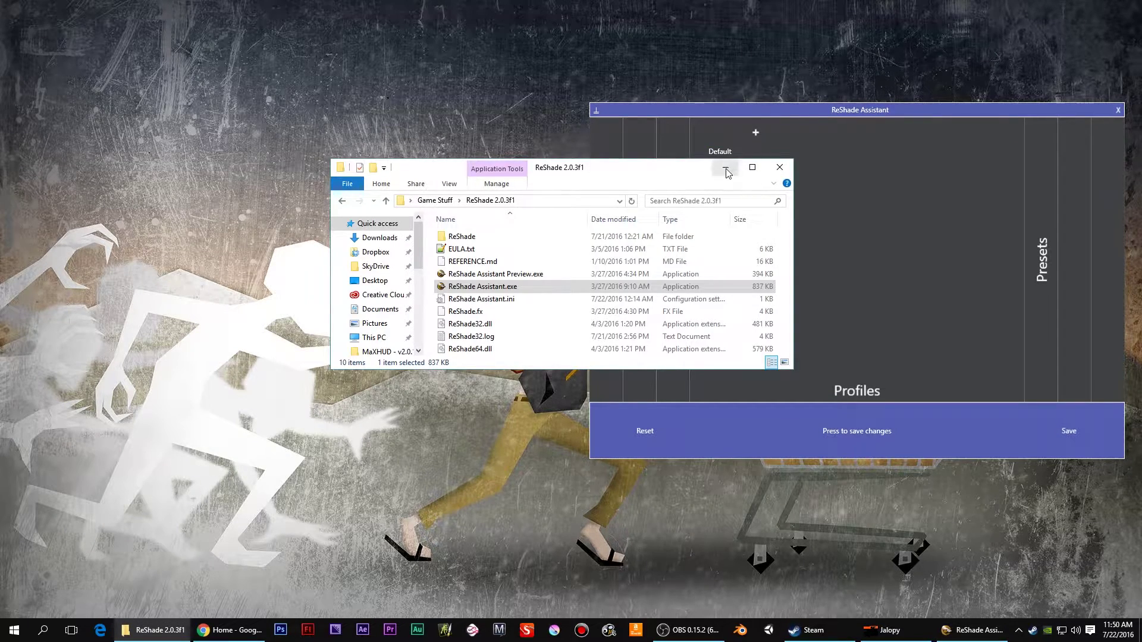
pyautogui.click(921, 164)
pyautogui.moveTo(952, 113); pyautogui.dragTo(935, 116)
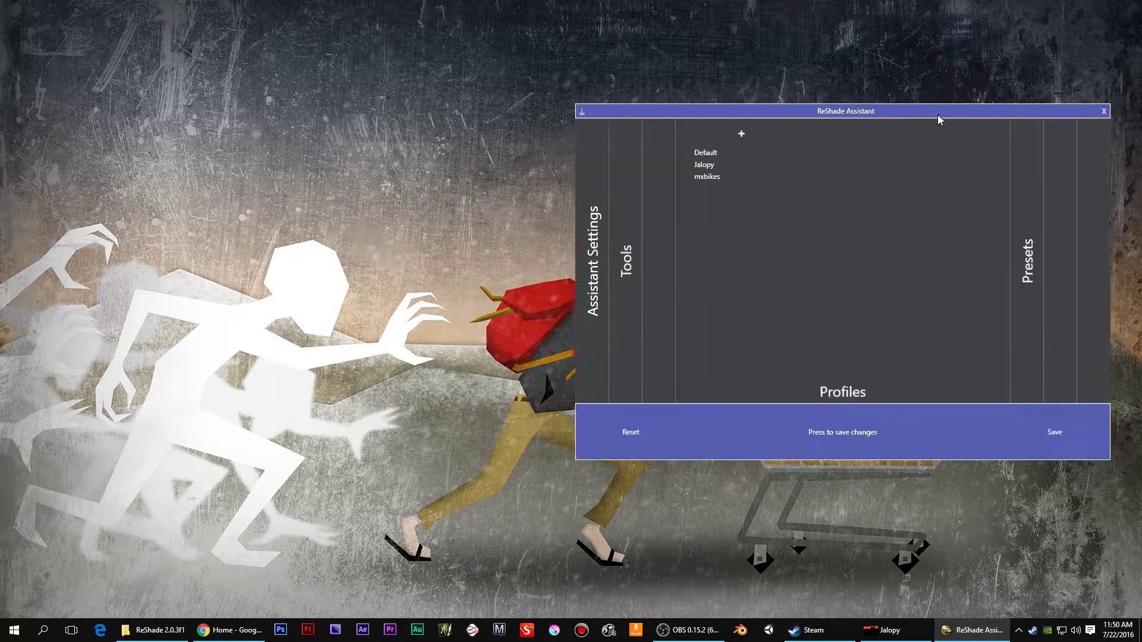
pyautogui.click(738, 132)
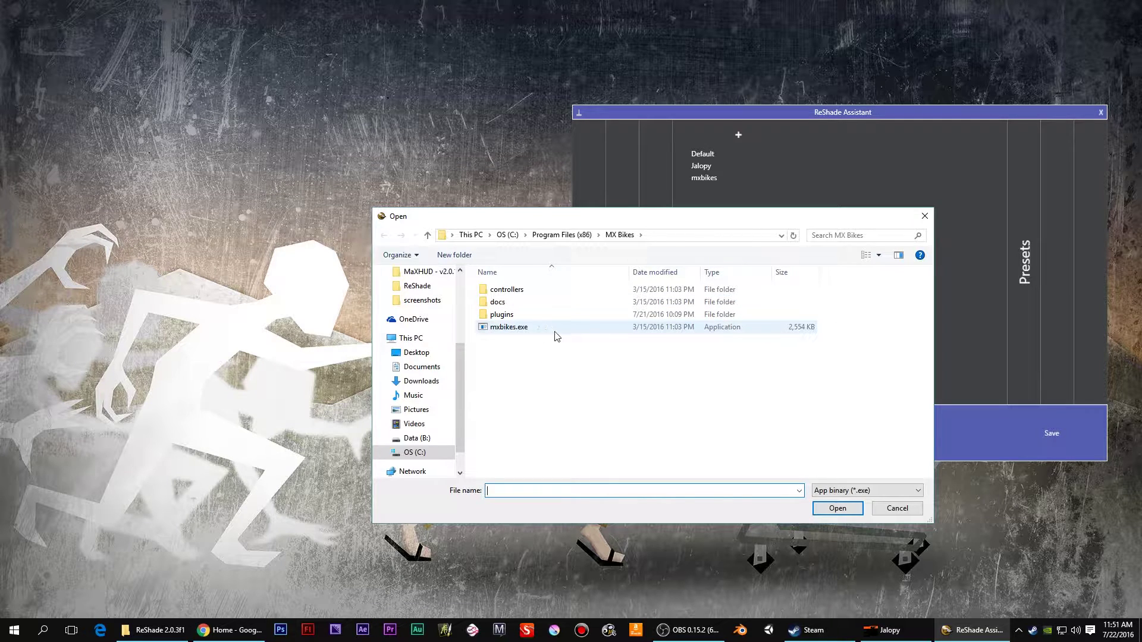
pyautogui.click(924, 216)
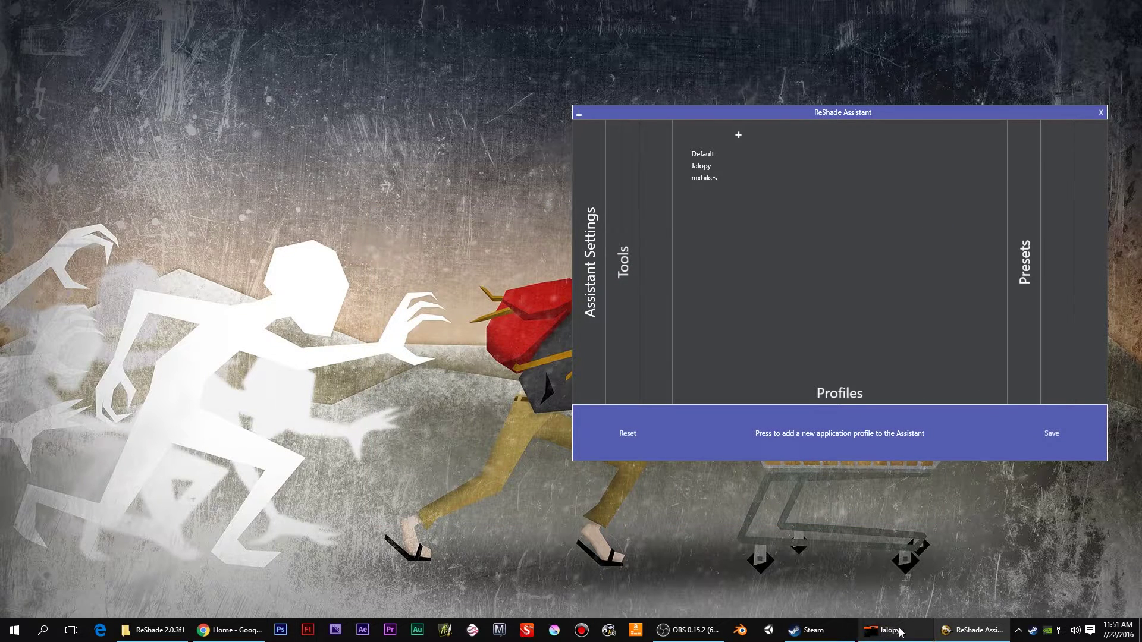
pyautogui.moveTo(879, 634)
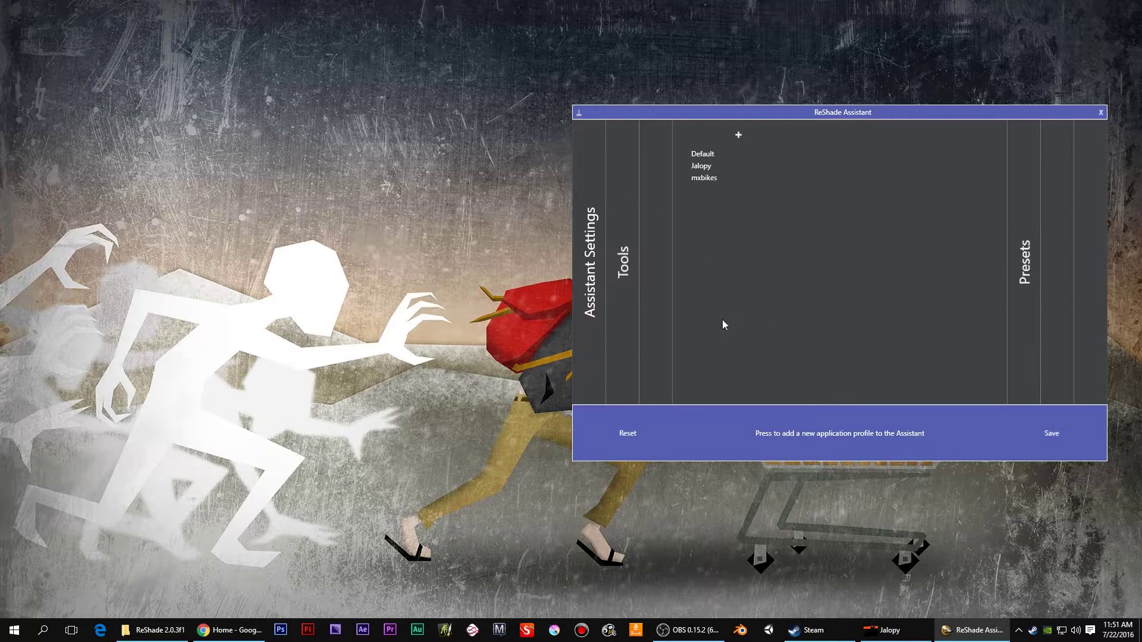
# Select the Jalopy application profile, view its presets and open the shader list.
pyautogui.click(705, 168)
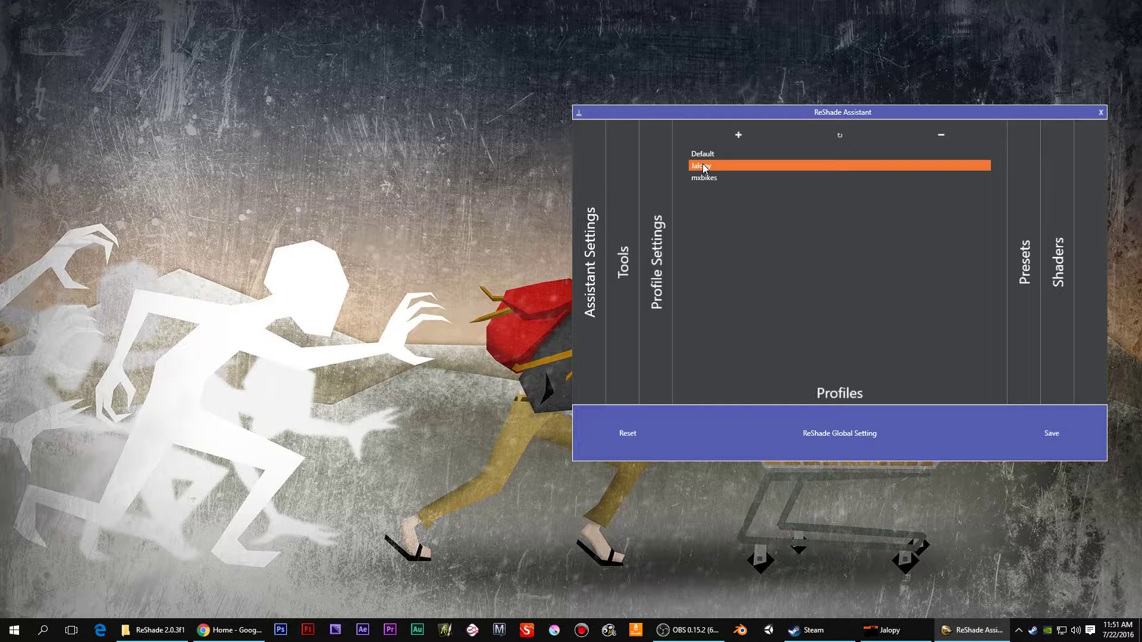
pyautogui.click(700, 177)
pyautogui.click(1026, 266)
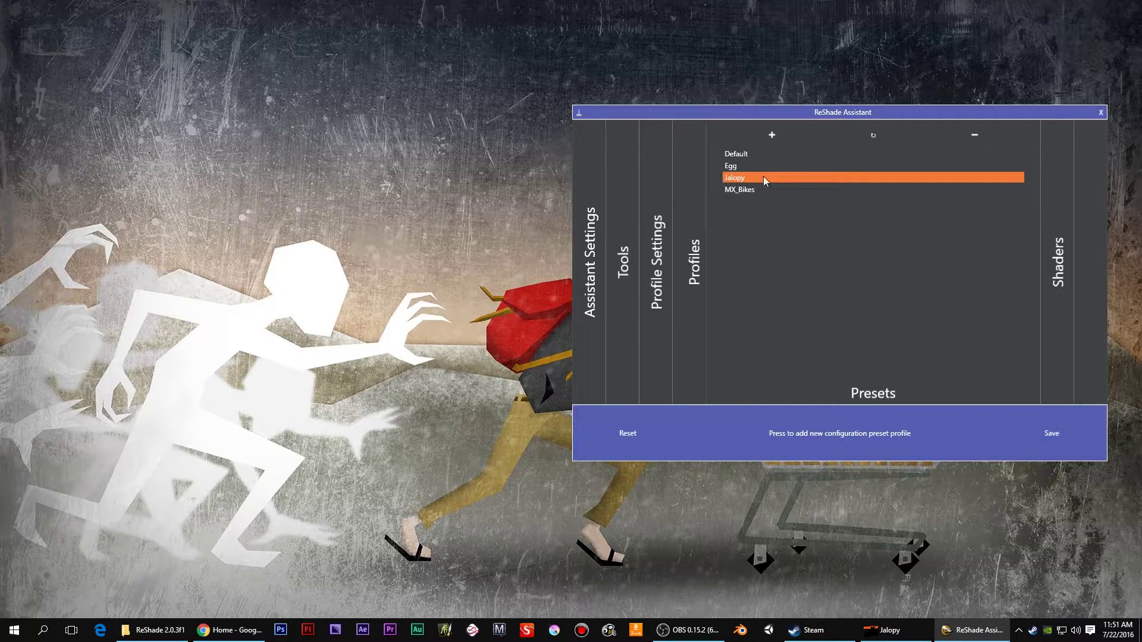
pyautogui.click(1056, 277)
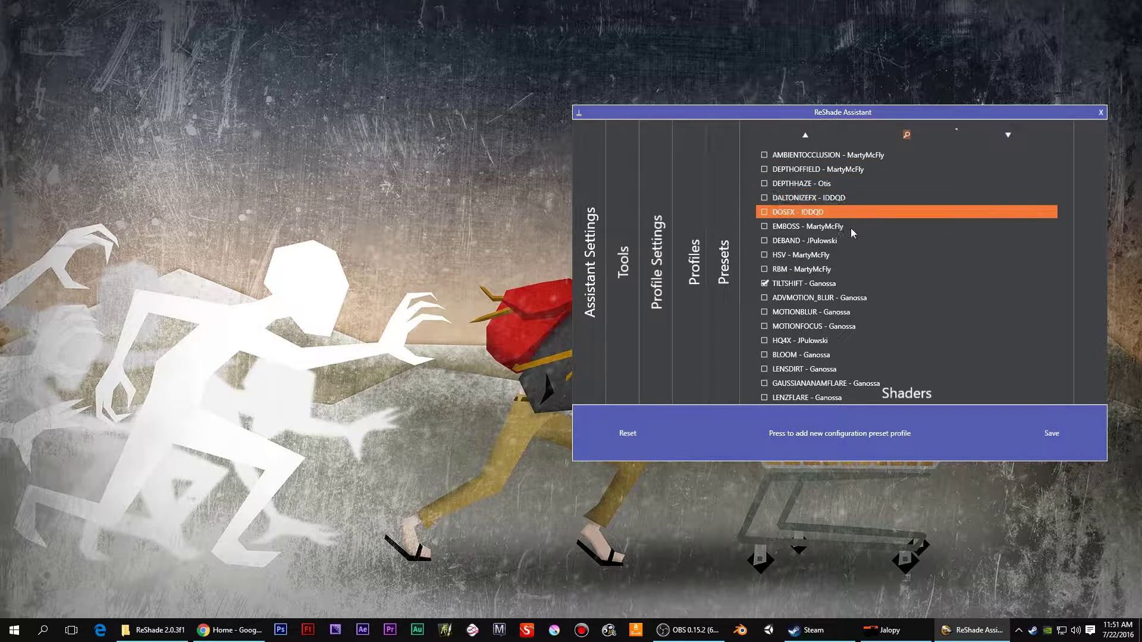
# Review the full list of available shaders and save the shader configuration to the selected preset.
pyautogui.scroll(-10, 918, 276)
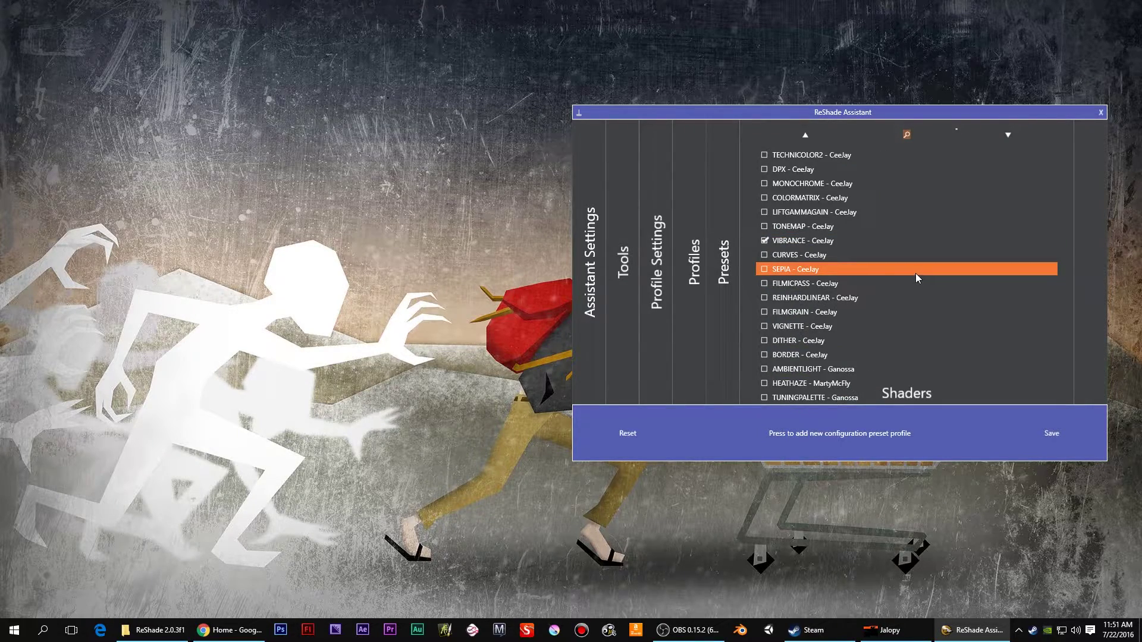
pyautogui.scroll(-3, 917, 276)
pyautogui.scroll(-4, 941, 295)
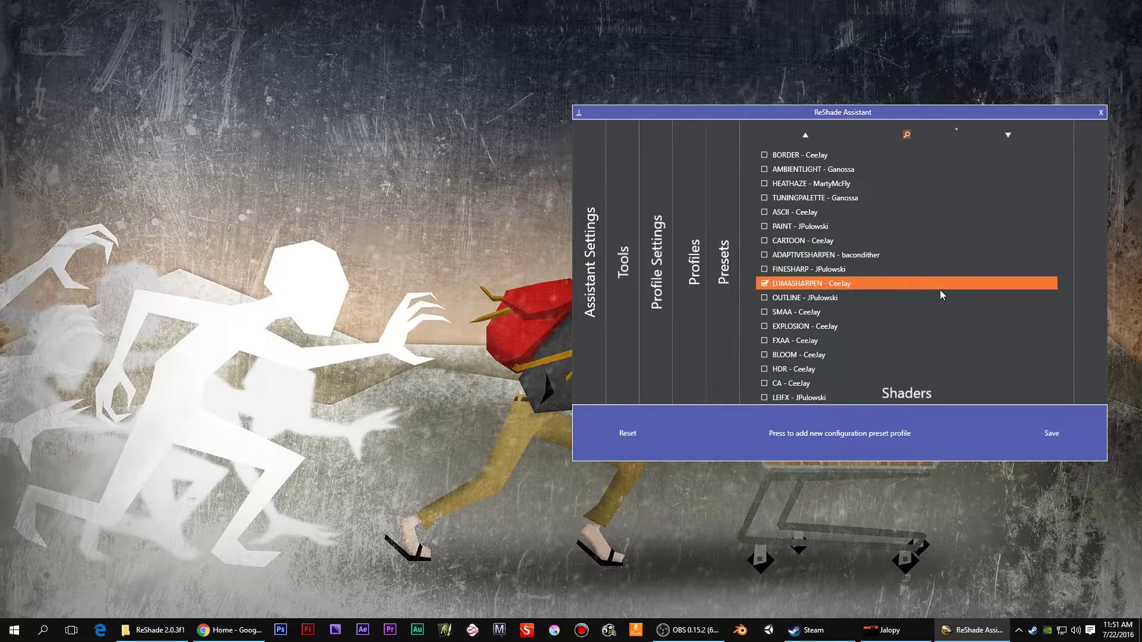
pyautogui.scroll(-8, 948, 316)
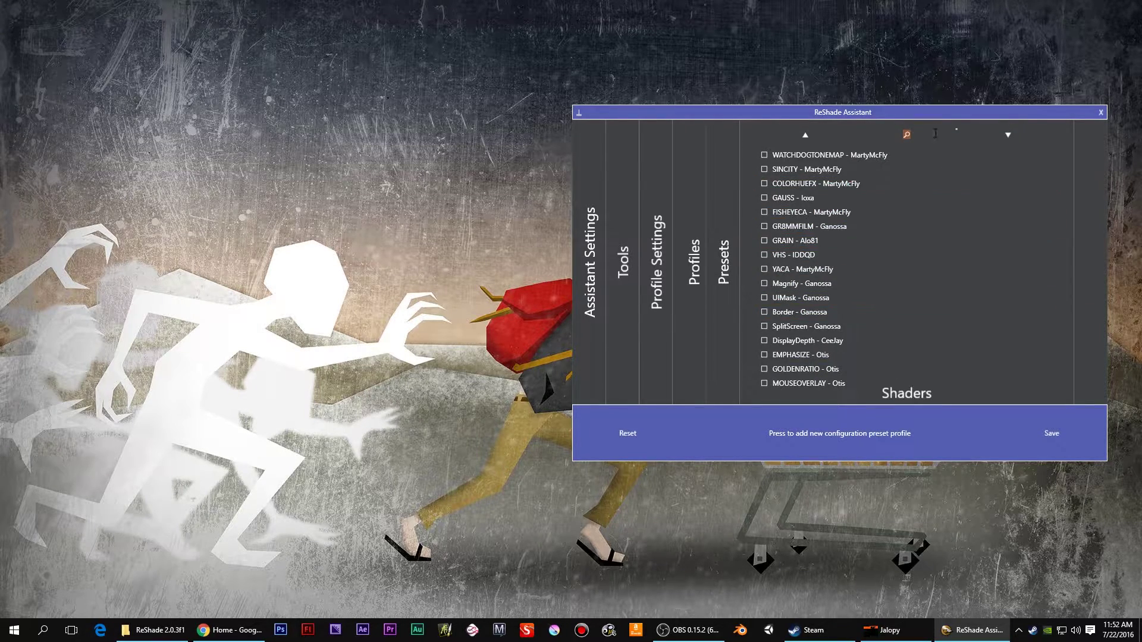
pyautogui.scroll(10, 1022, 347)
pyautogui.scroll(10, 1016, 351)
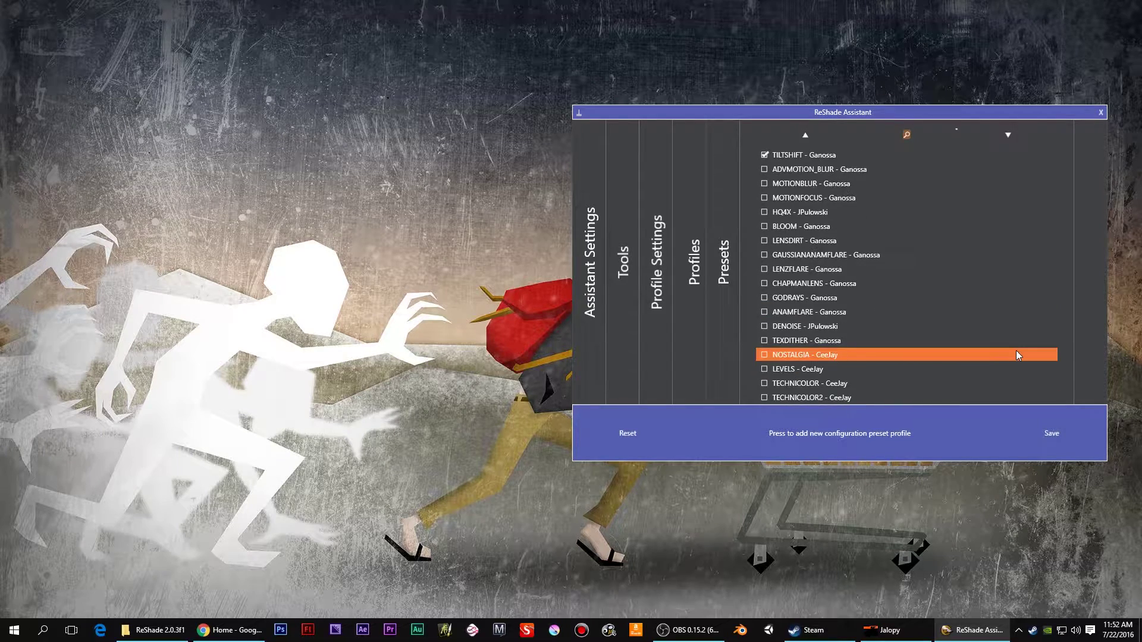
pyautogui.scroll(-7, 1017, 351)
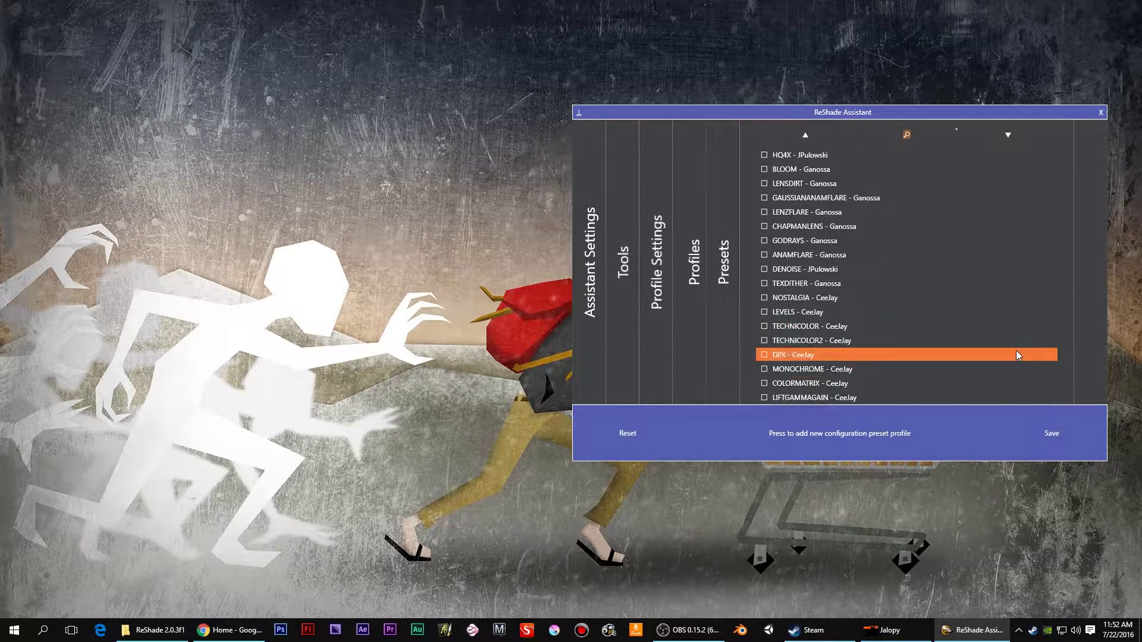
pyautogui.click(1052, 434)
pyautogui.click(1052, 433)
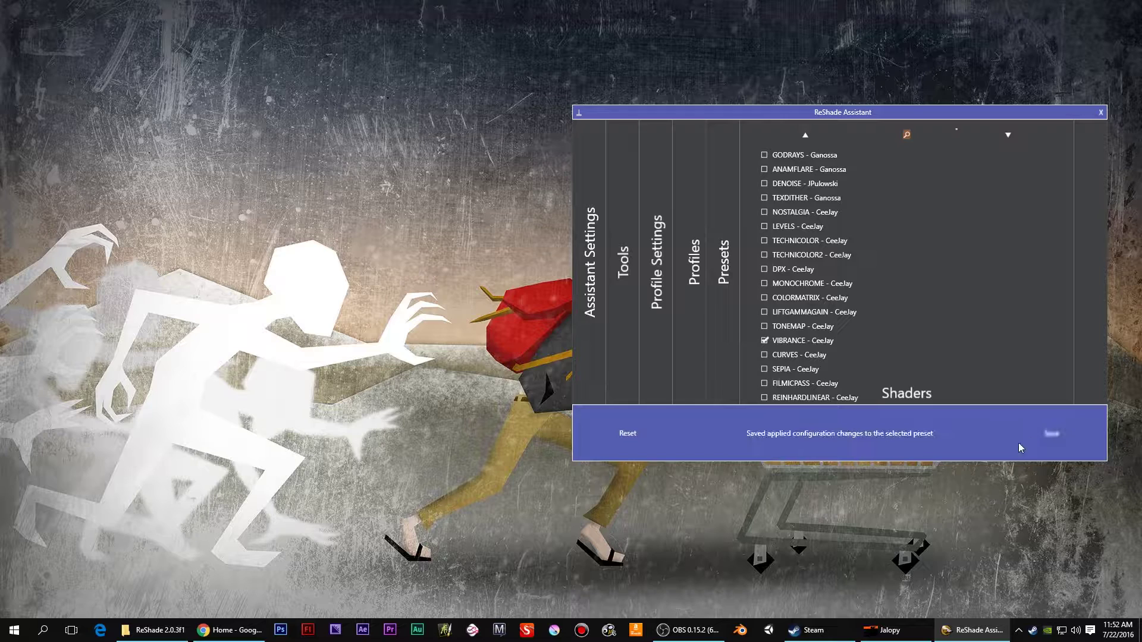
# Move the ReShade Assistant window aside and make it narrower.
pyautogui.moveTo(920, 116); pyautogui.dragTo(952, 134)
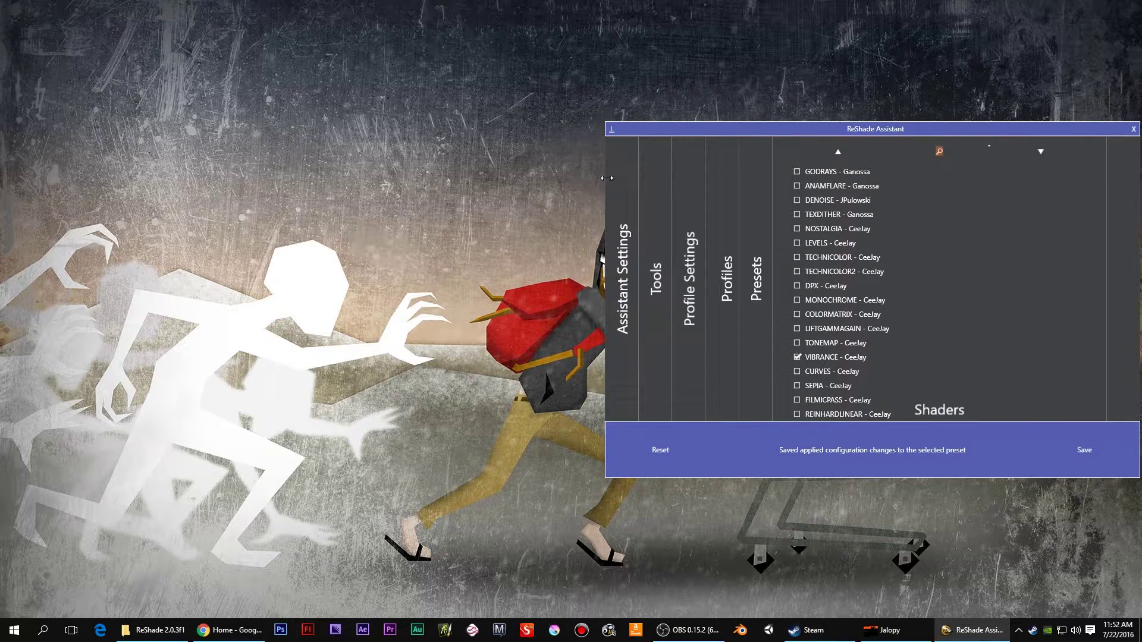
pyautogui.moveTo(607, 178); pyautogui.dragTo(783, 181)
pyautogui.moveTo(972, 127); pyautogui.dragTo(973, 122)
# Switch to the Jalopy game, toggle the ReShade effects to compare the image, and pause the game.
pyautogui.click(905, 634)
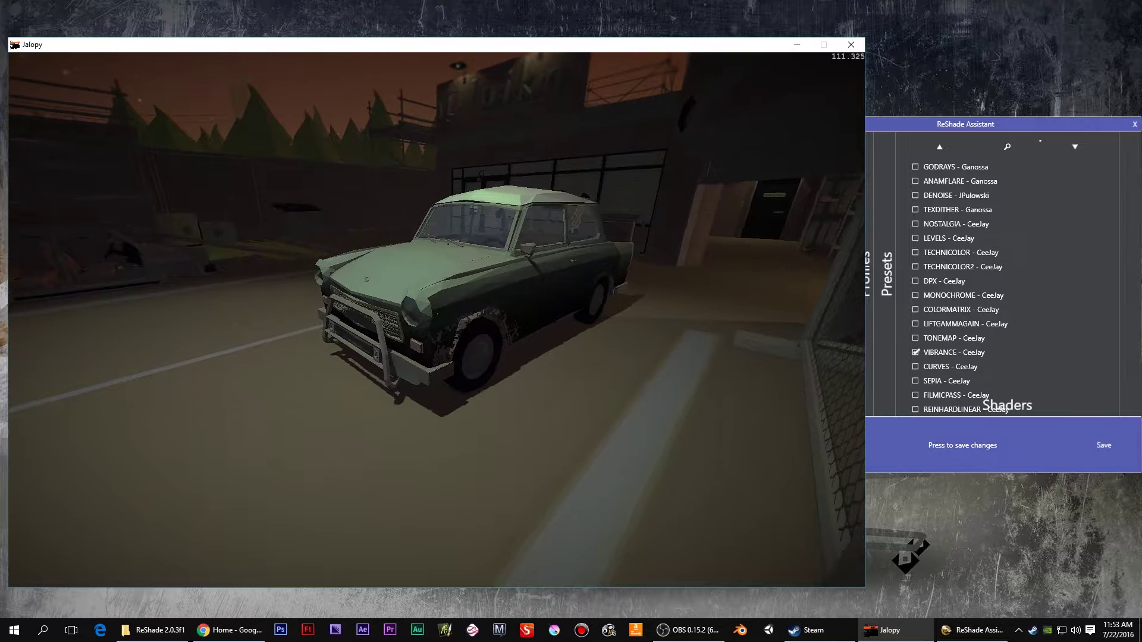
pyautogui.press('Scroll_Lock')
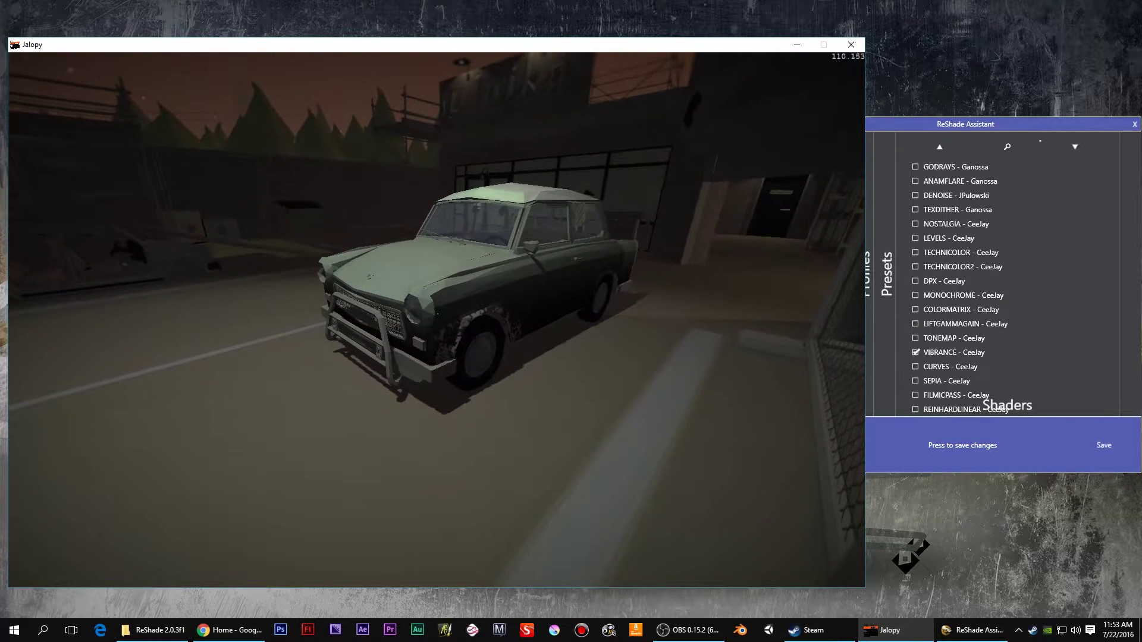
pyautogui.press('Scroll_Lock')
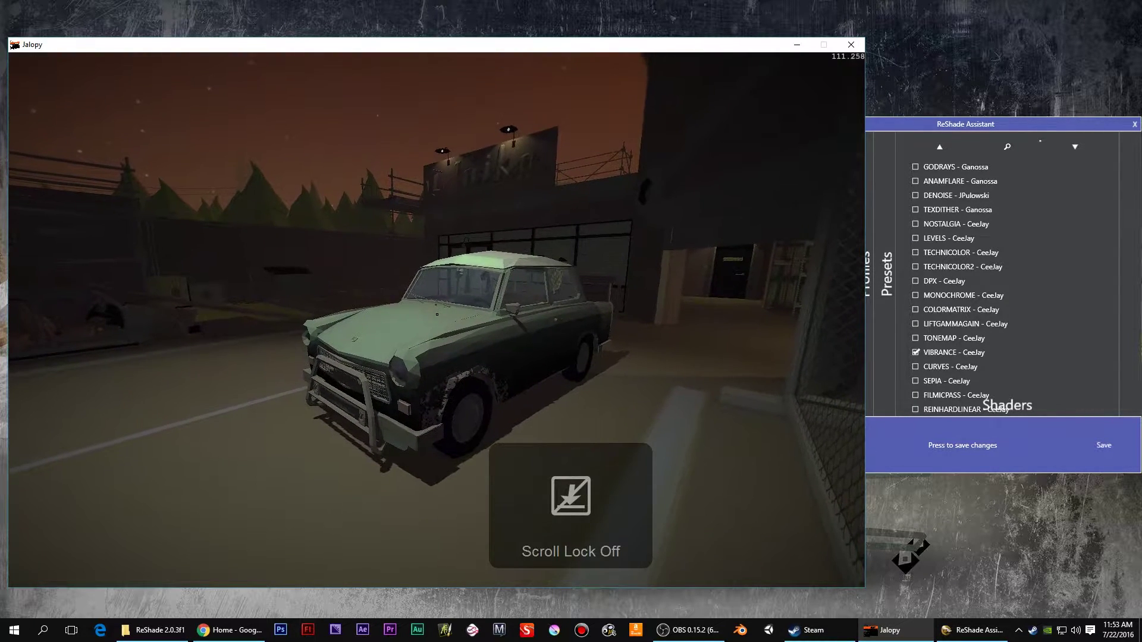
pyautogui.press('Escape')
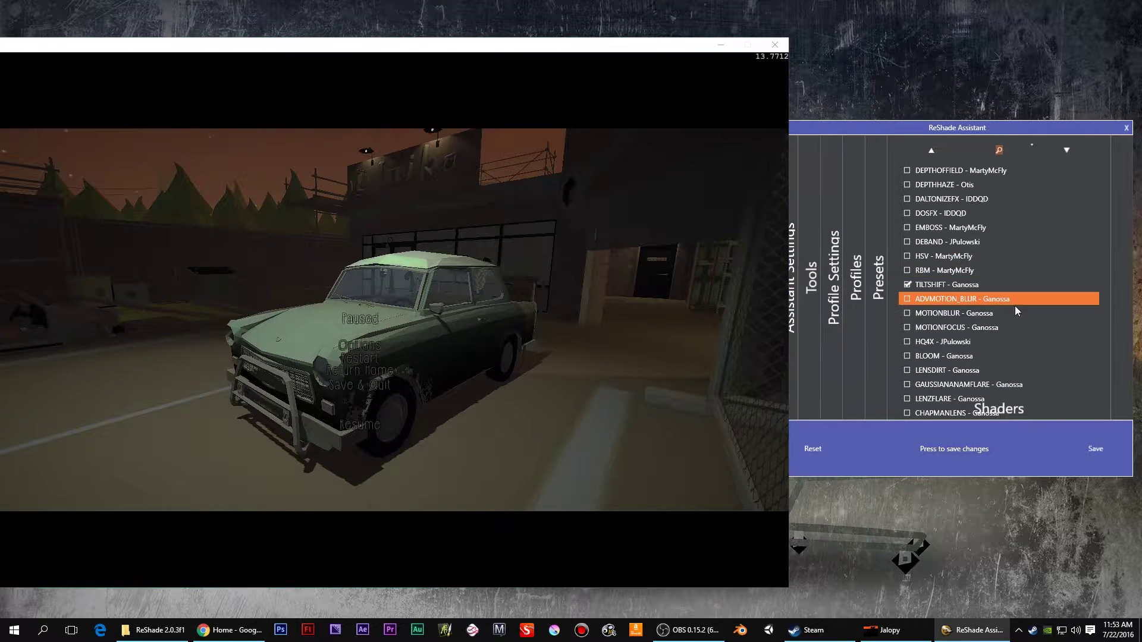
# Set TiltShift_ToggleKey in the TILTSHIFT shader's settings to VK_SCROLL and save the change to the preset.
pyautogui.click(958, 283)
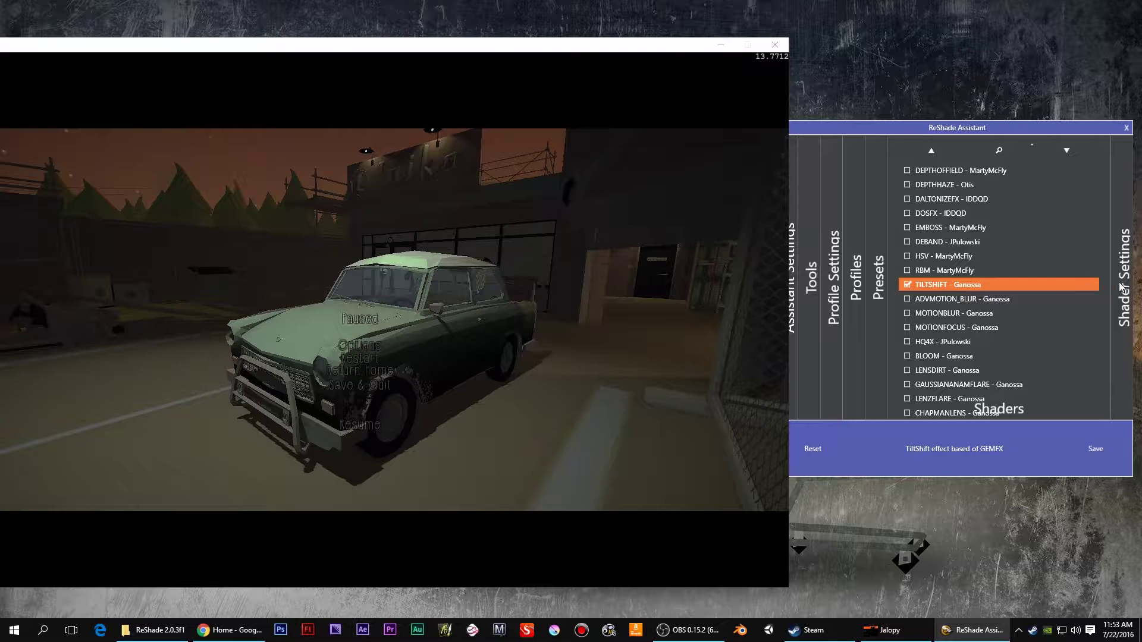
pyautogui.click(1124, 286)
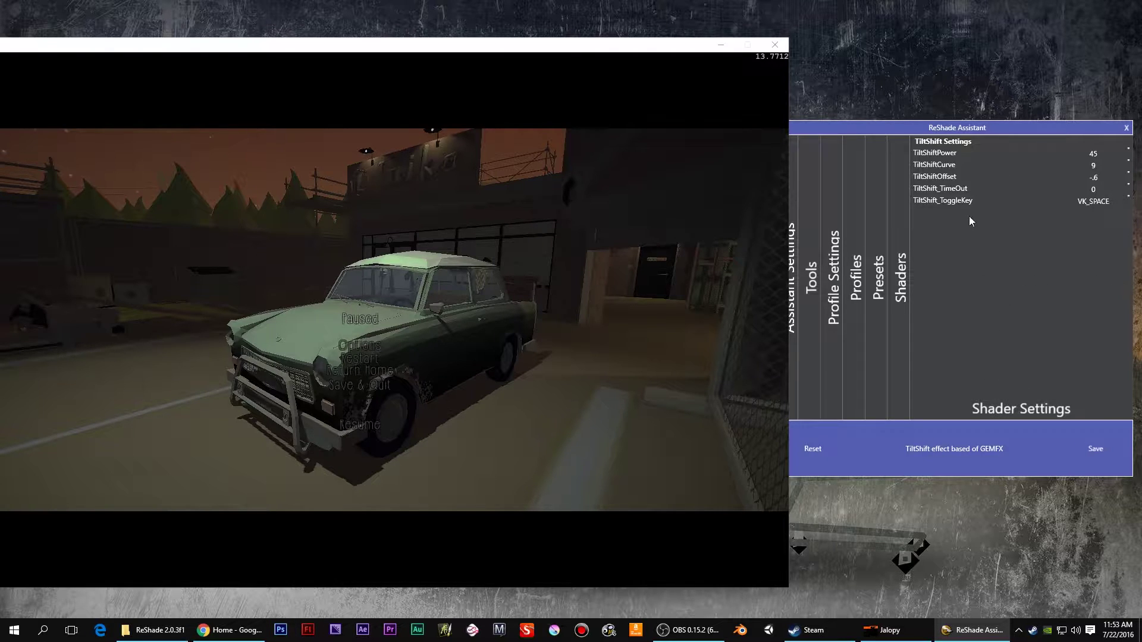
pyautogui.click(1097, 203)
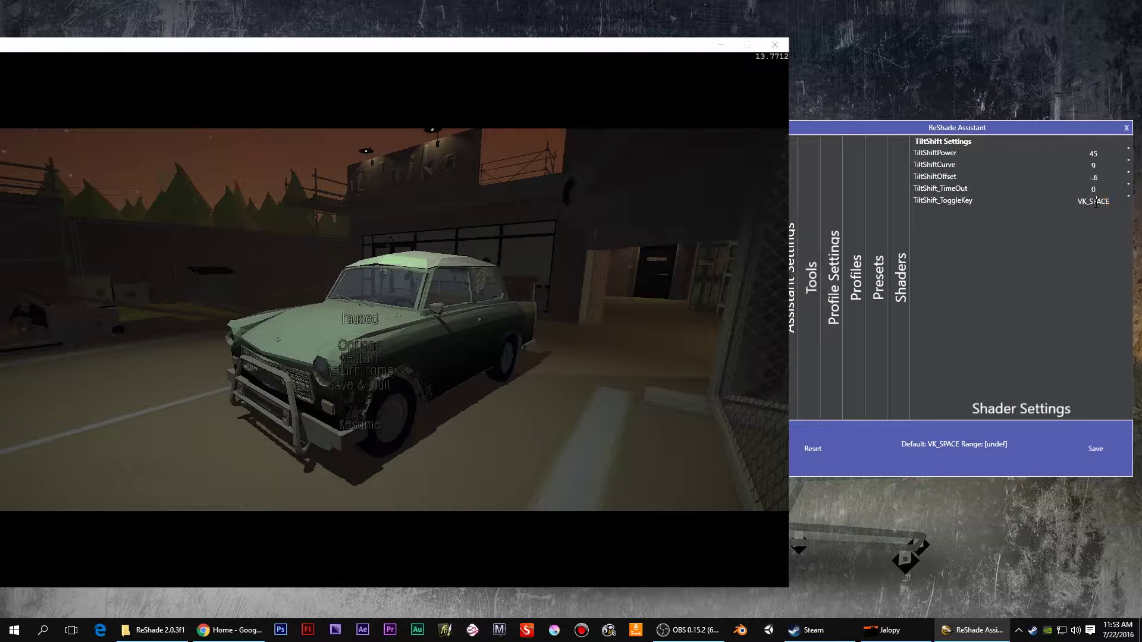
pyautogui.click(1107, 202)
pyautogui.moveTo(1110, 202); pyautogui.dragTo(1097, 202)
pyautogui.press('Return')
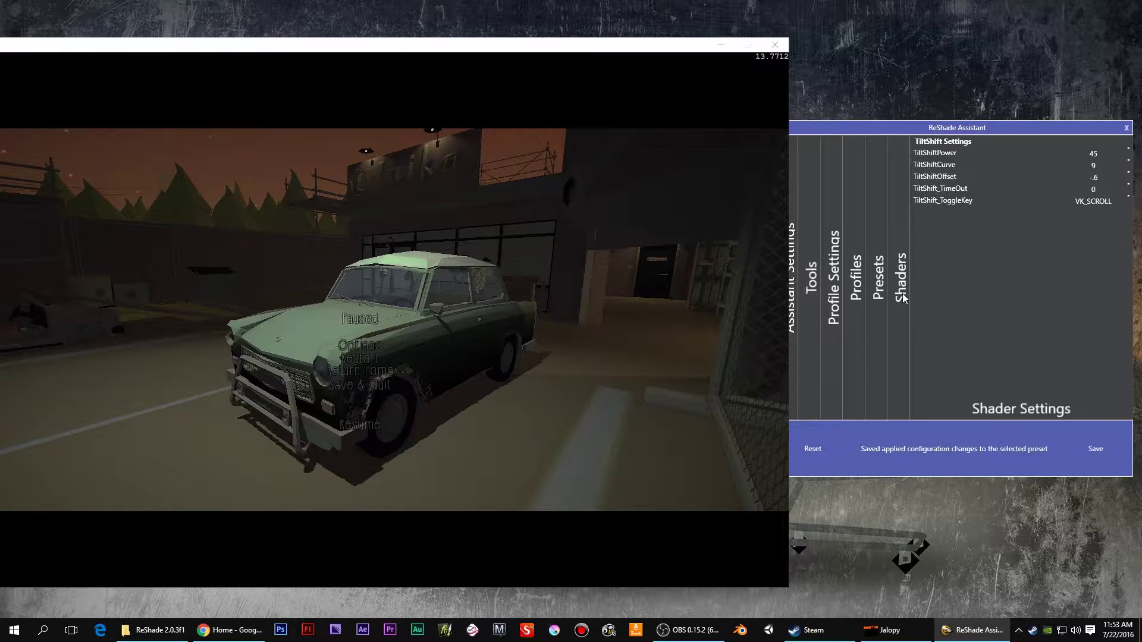
# Return to the shader list and open the VIBRANCE shader's settings.
pyautogui.click(906, 298)
pyautogui.scroll(-6, 999, 309)
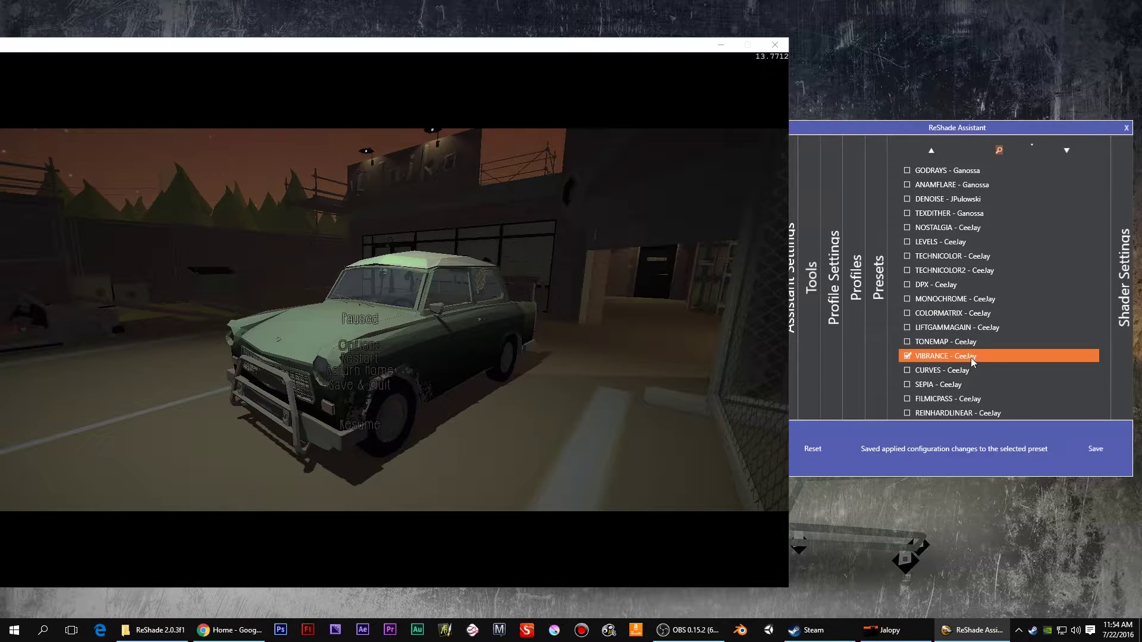
pyautogui.click(1010, 356)
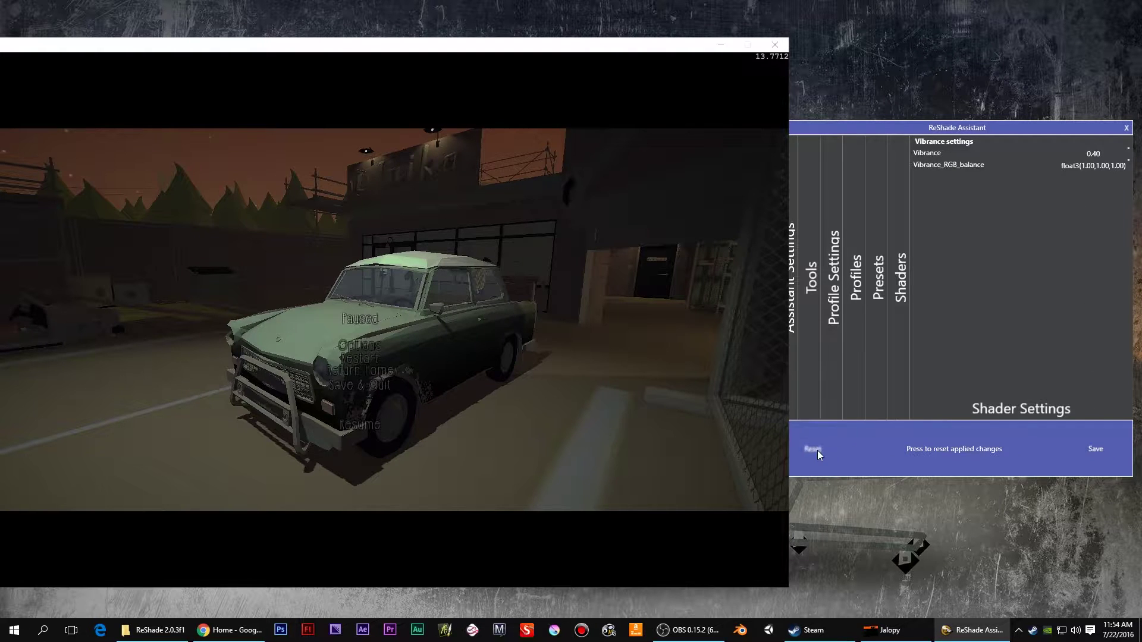
# Open the LUMASHARPEN shader's settings and copy the LumaSharpen_ToggleKey value RESHADE_TOGGLE_KEY.
pyautogui.click(902, 296)
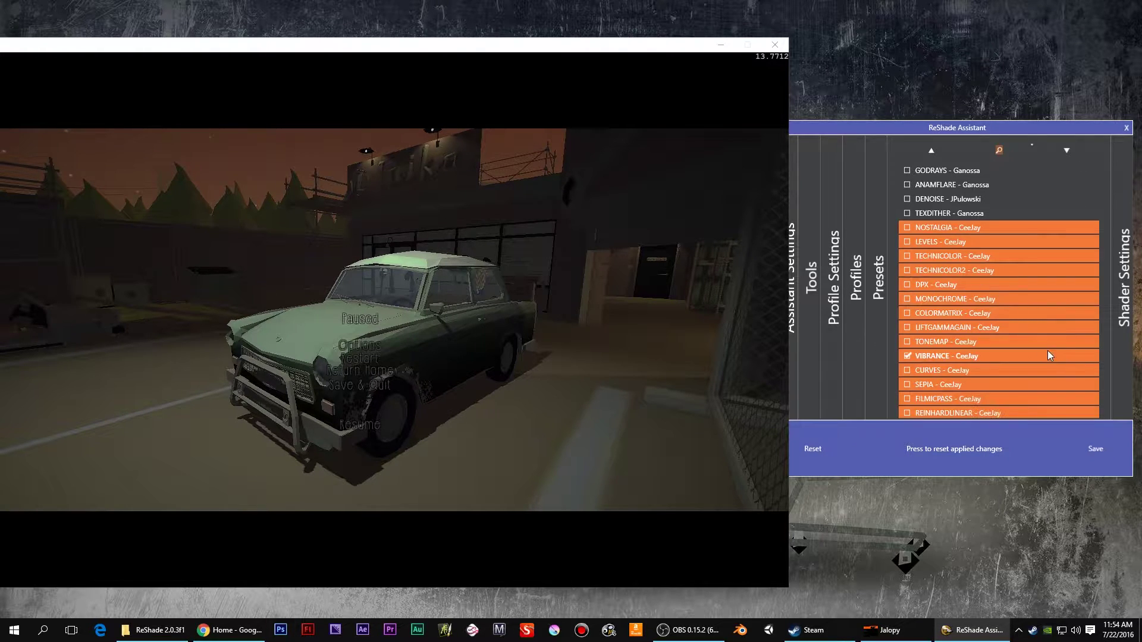
pyautogui.scroll(-5, 1047, 356)
pyautogui.click(986, 397)
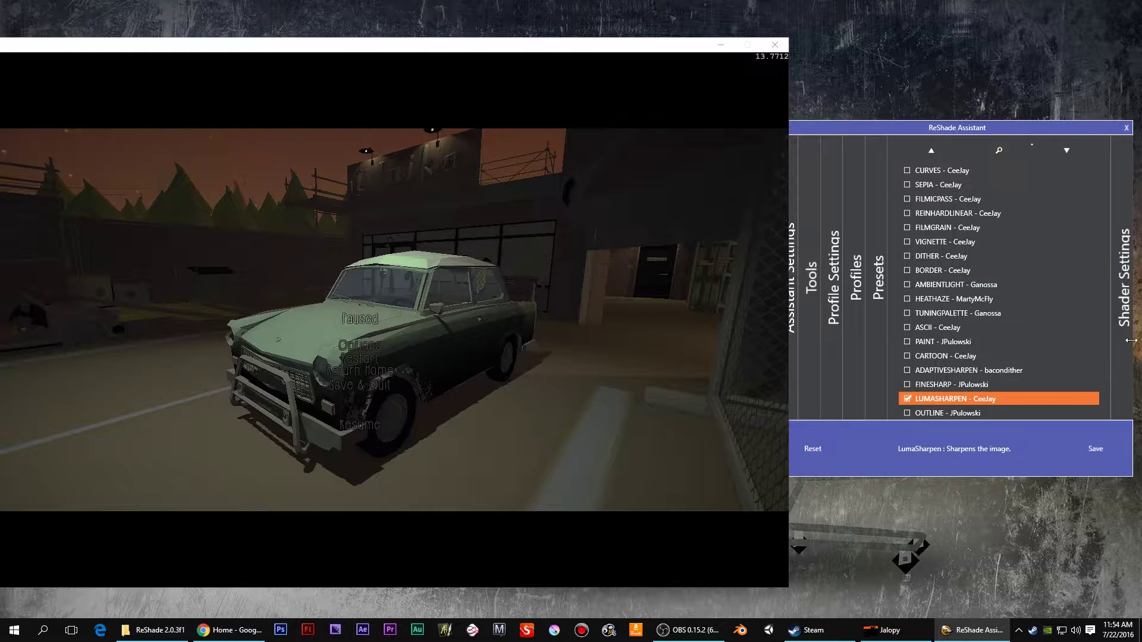
pyautogui.click(1125, 308)
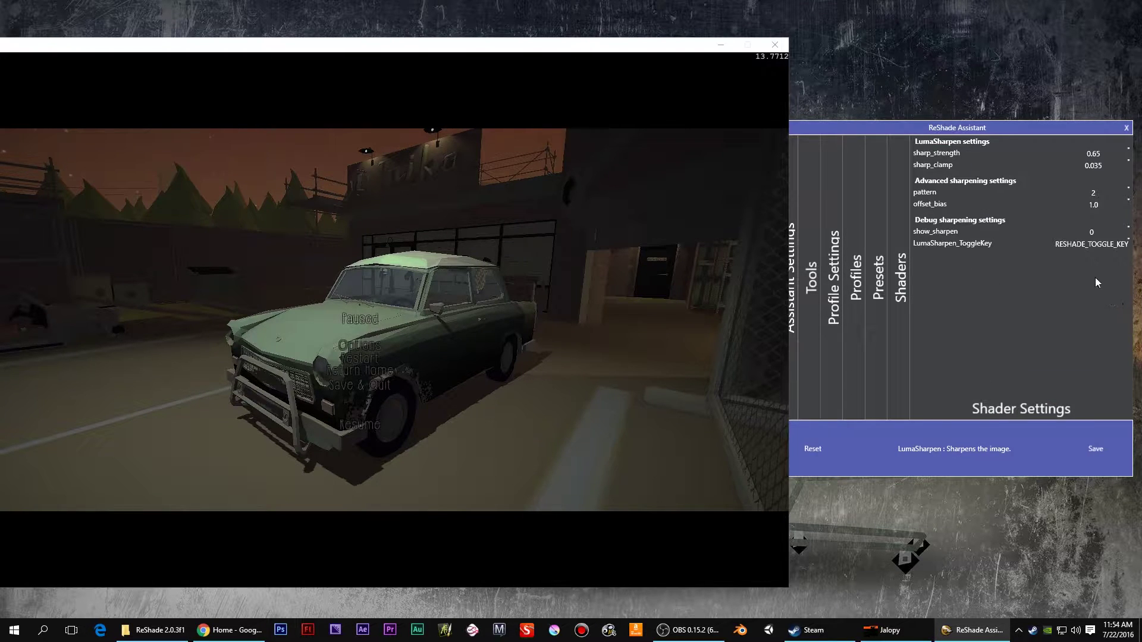
pyautogui.click(1081, 245)
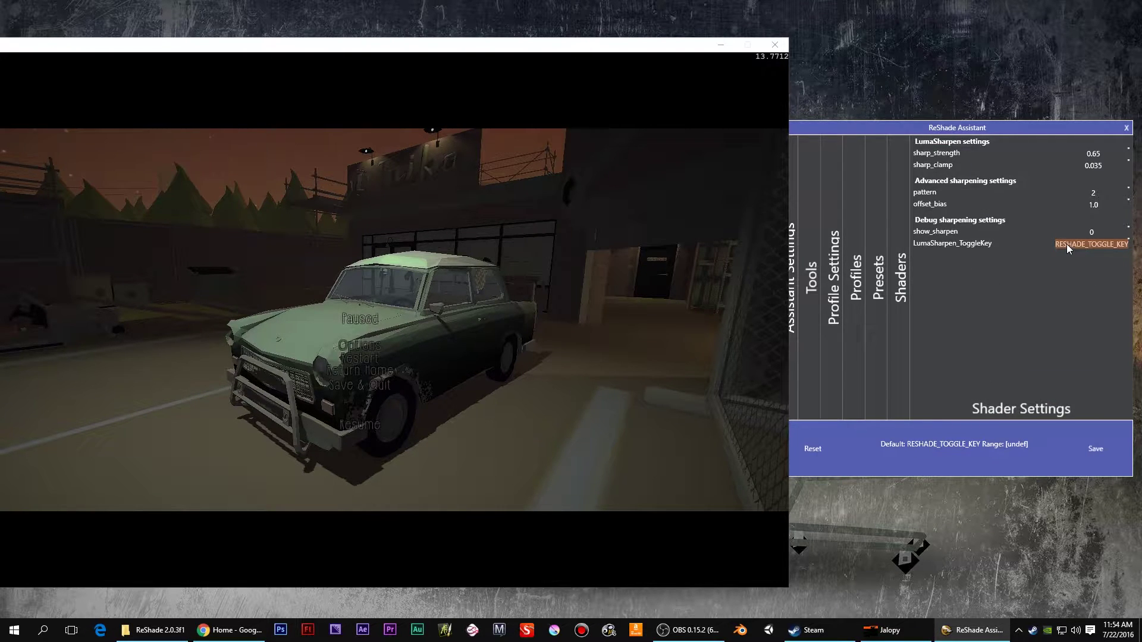
pyautogui.click(1067, 244)
pyautogui.moveTo(1056, 245); pyautogui.dragTo(1132, 250)
pyautogui.hotkey('ctrl', 'c')
pyautogui.click(1055, 312)
# Open the TILTSHIFT shader's settings from the shader list, set TiltShift_ToggleKey to RESHADE_TOGGLE_KEY and save the change to the preset.
pyautogui.click(905, 289)
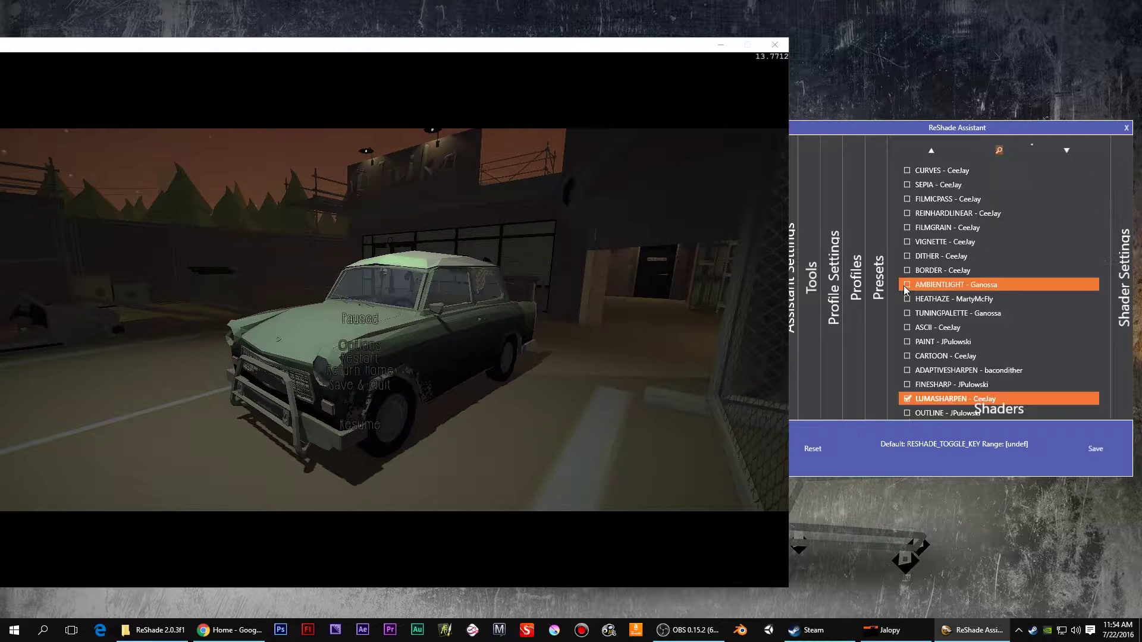
pyautogui.scroll(5, 1009, 348)
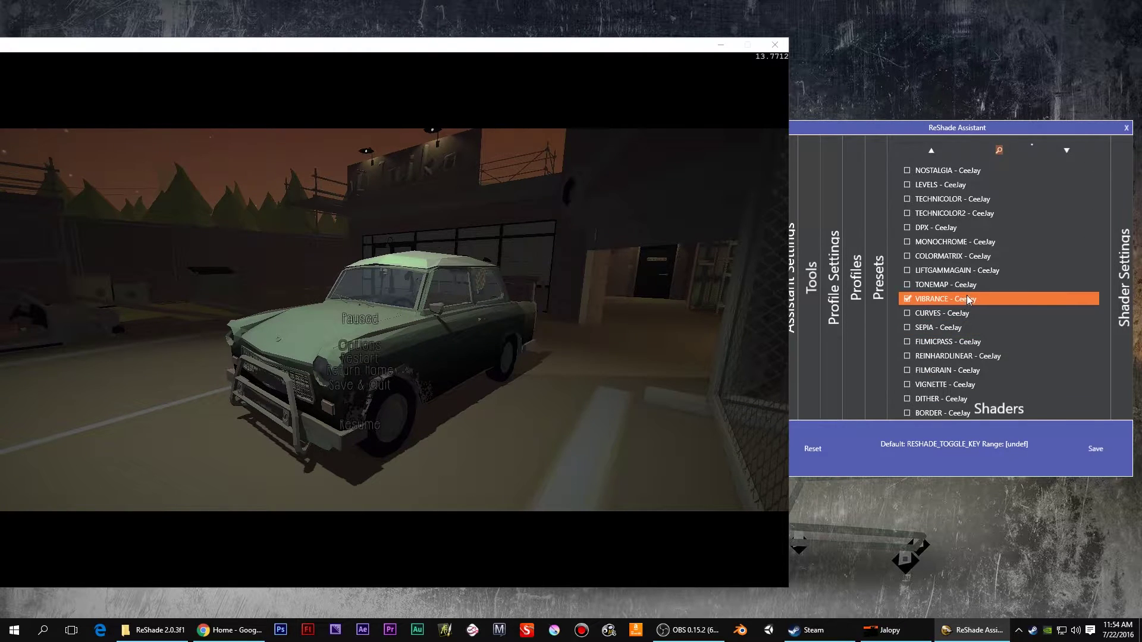
pyautogui.scroll(10, 968, 299)
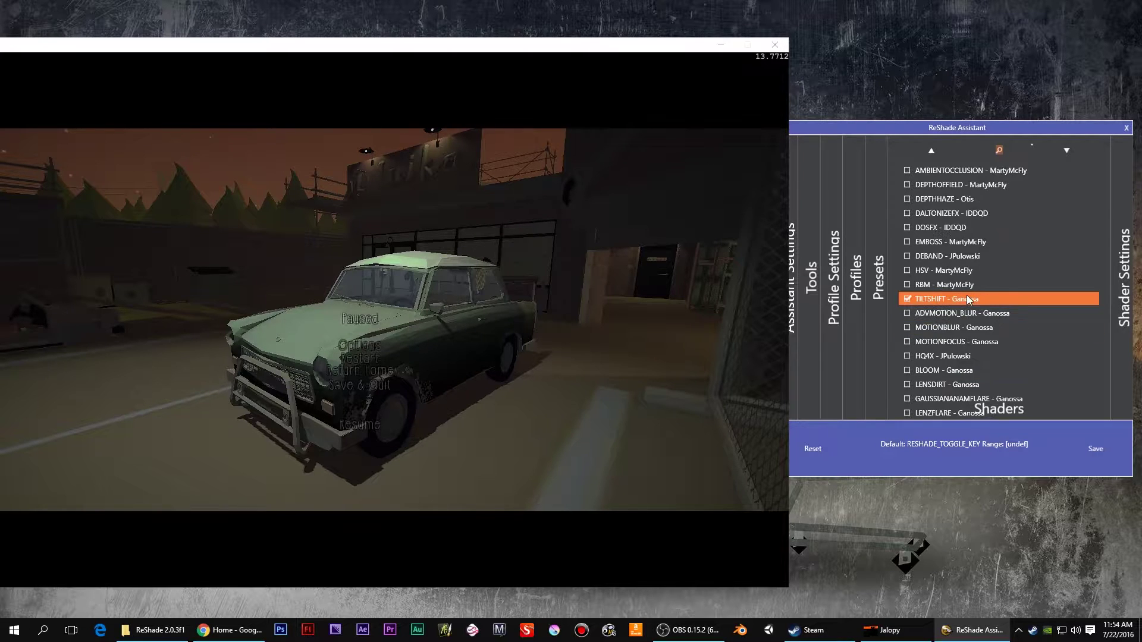
pyautogui.click(964, 300)
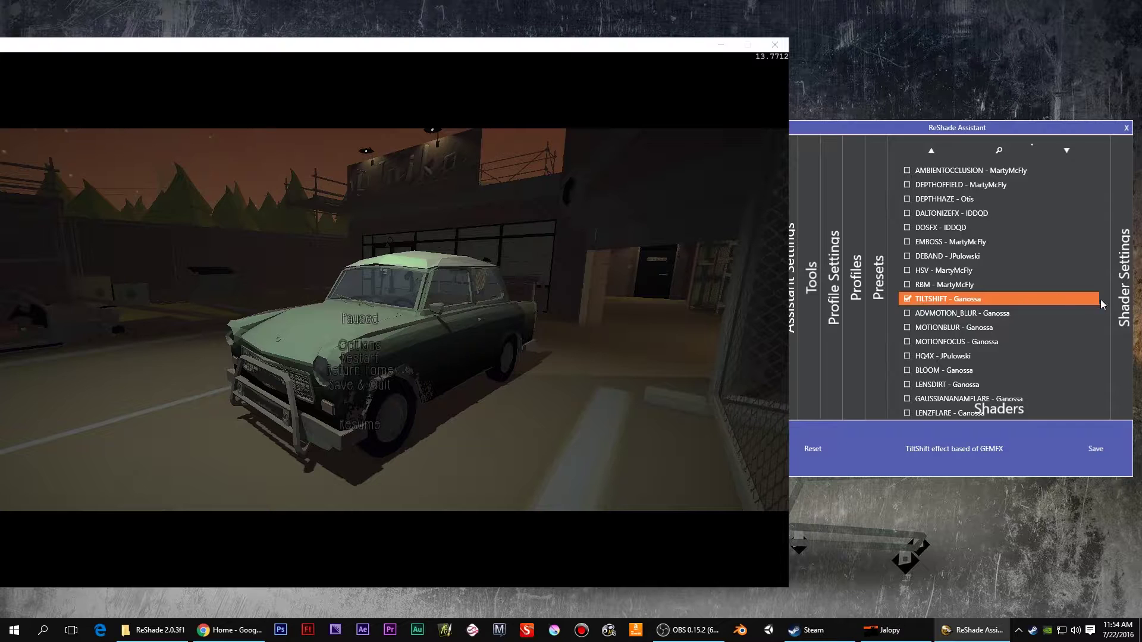
pyautogui.click(1125, 305)
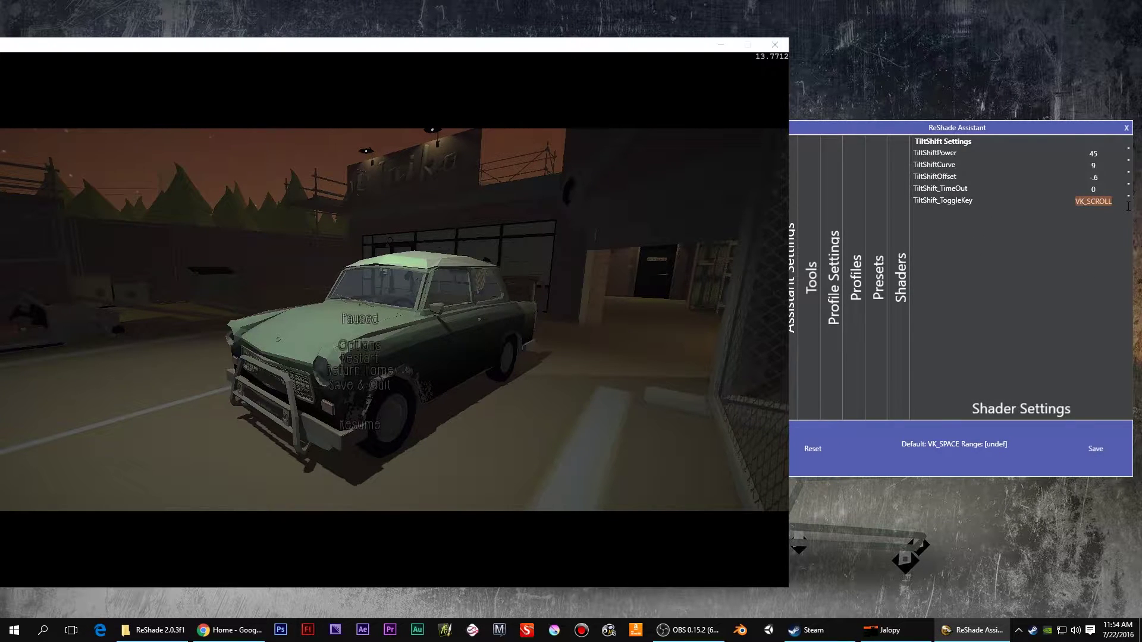
pyautogui.hotkey('ctrl', 'v')
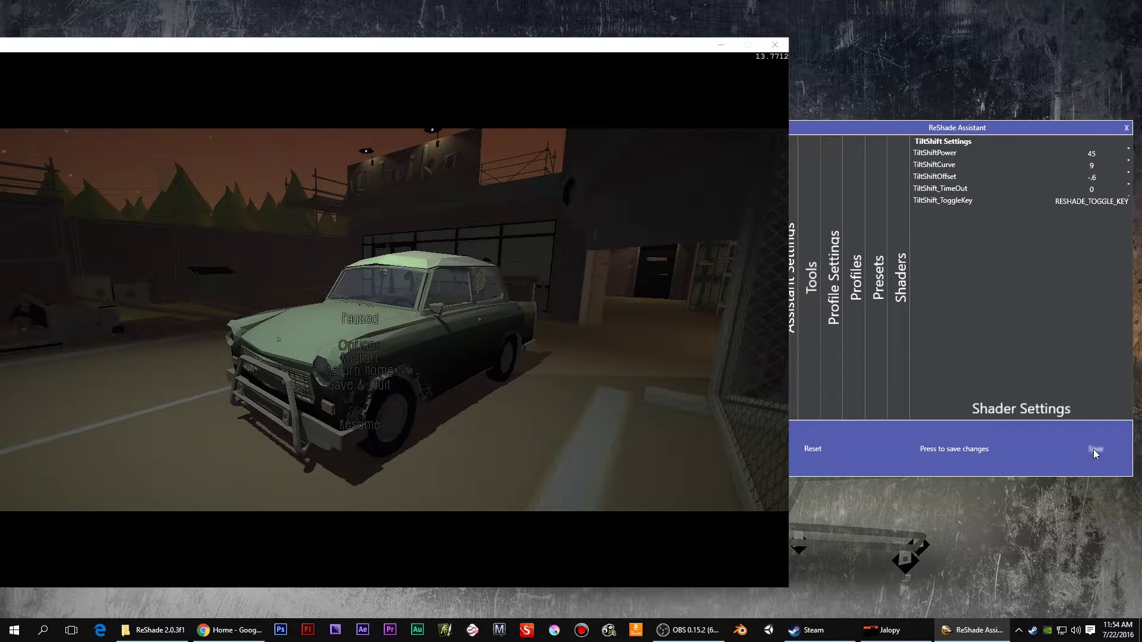
pyautogui.click(1094, 449)
pyautogui.click(1097, 450)
# Switch to the Jalopy game, resume play, toggle the ReShade effects repeatedly to compare the image, and pause the game.
pyautogui.click(705, 404)
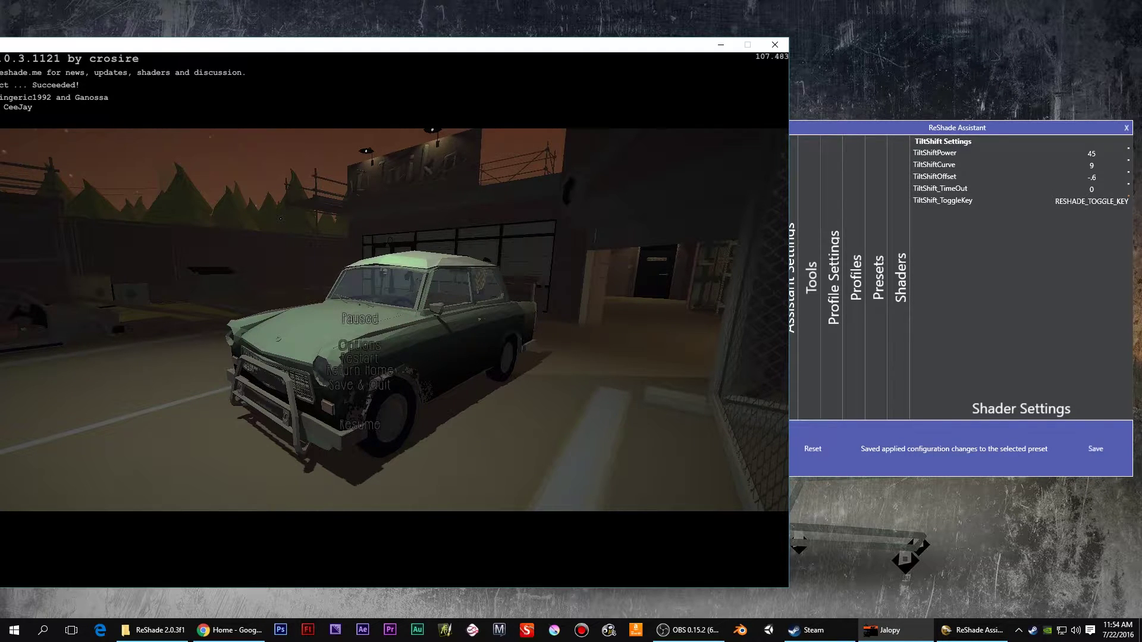
pyautogui.moveTo(130, 46); pyautogui.dragTo(200, 48)
pyautogui.press('Escape')
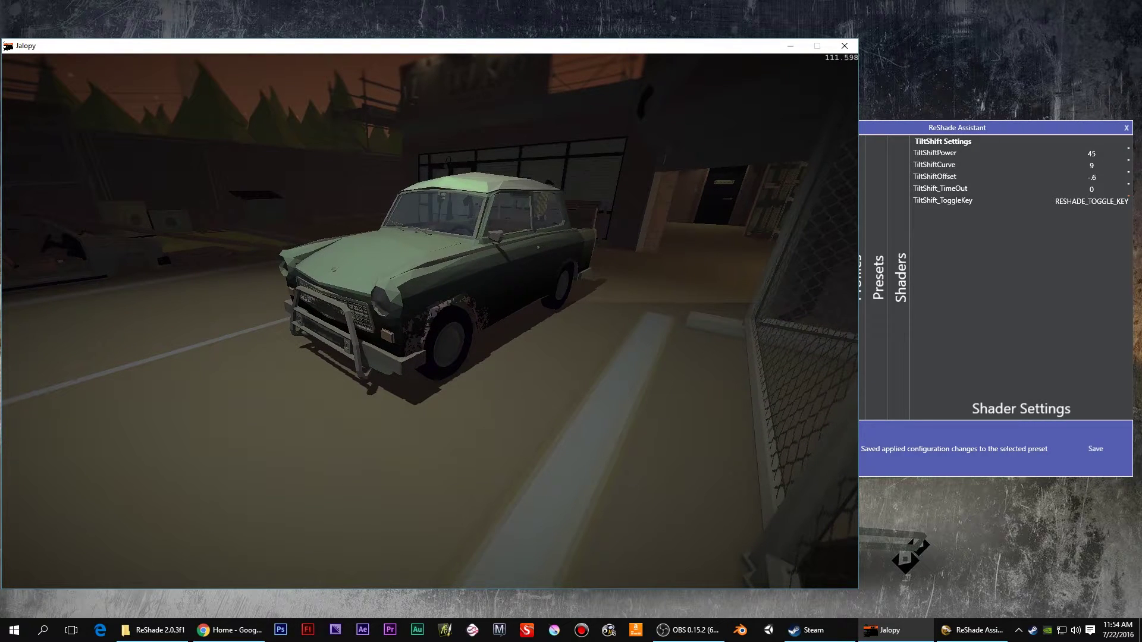
pyautogui.press('Scroll_Lock')
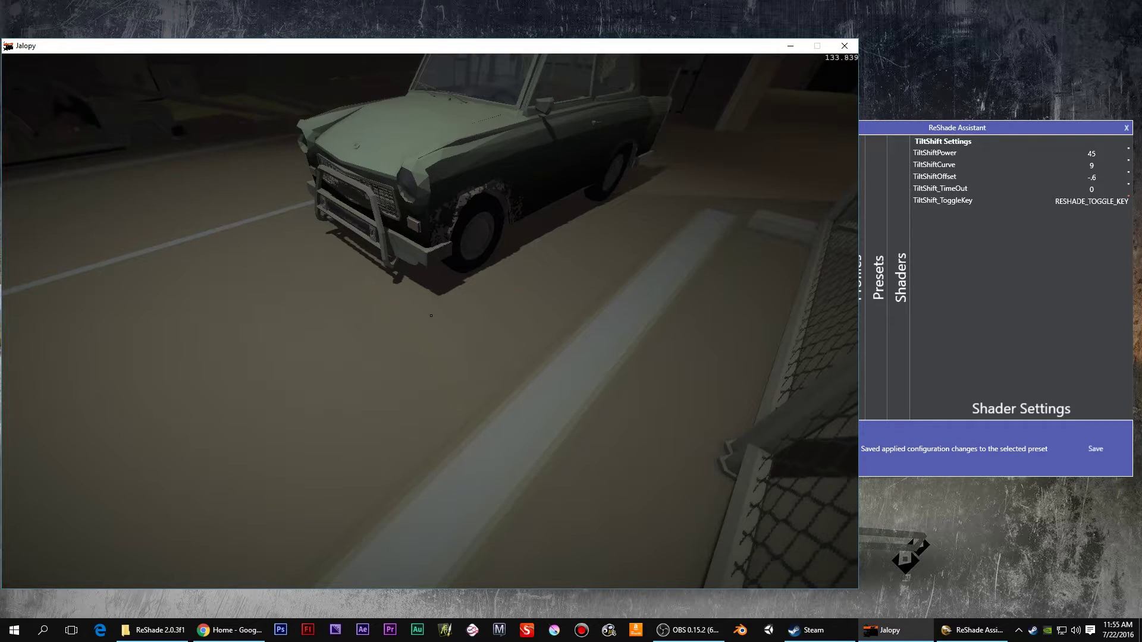
pyautogui.press('Scroll_Lock')
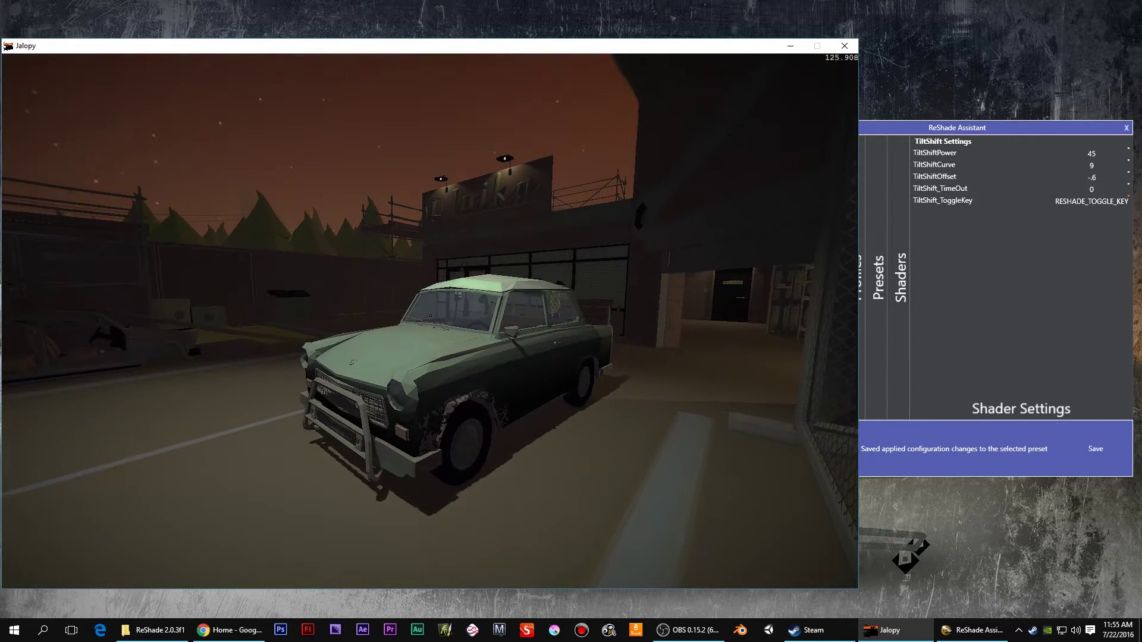
pyautogui.press('Scroll_Lock')
pyautogui.press('Scroll_Lock')
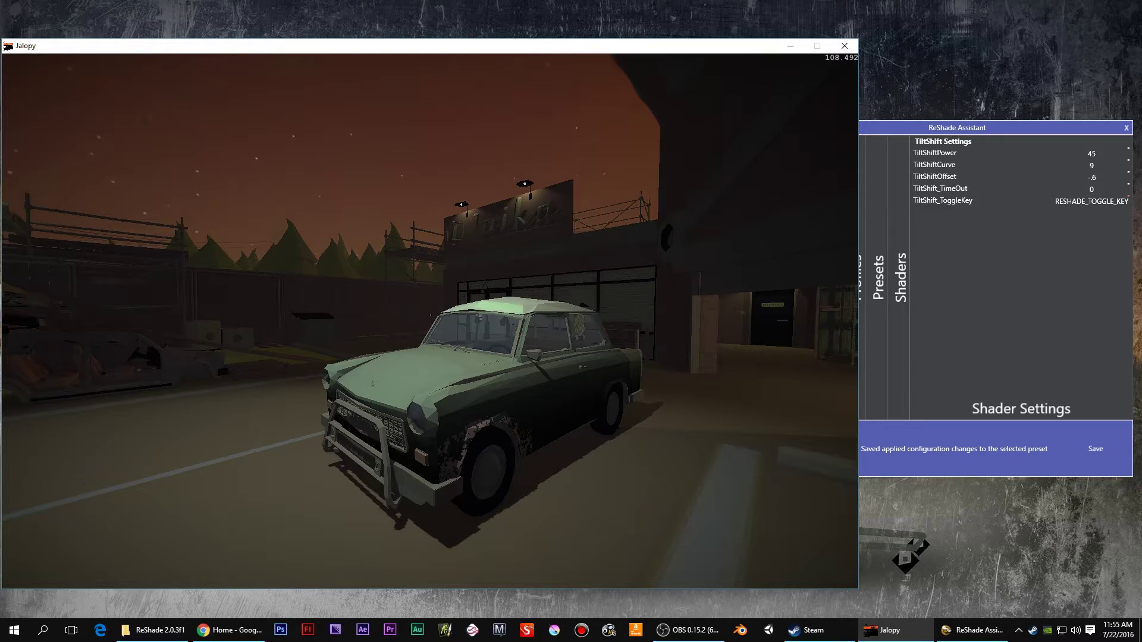
pyautogui.press('Scroll_Lock')
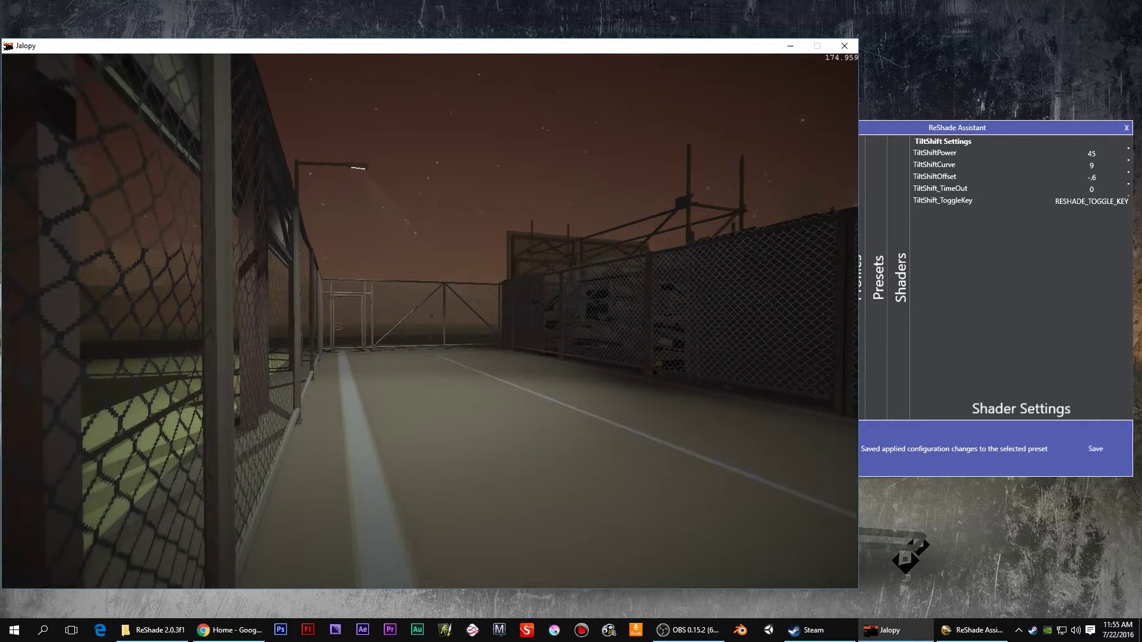
pyautogui.press('Scroll_Lock')
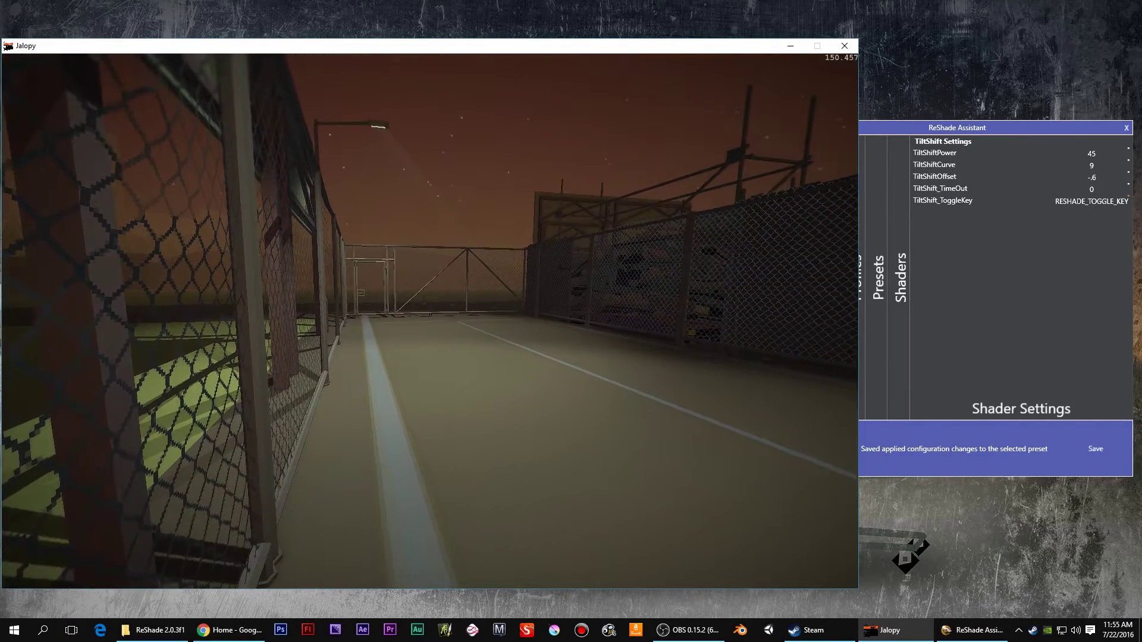
pyautogui.press('Scroll_Lock')
pyautogui.press('Escape')
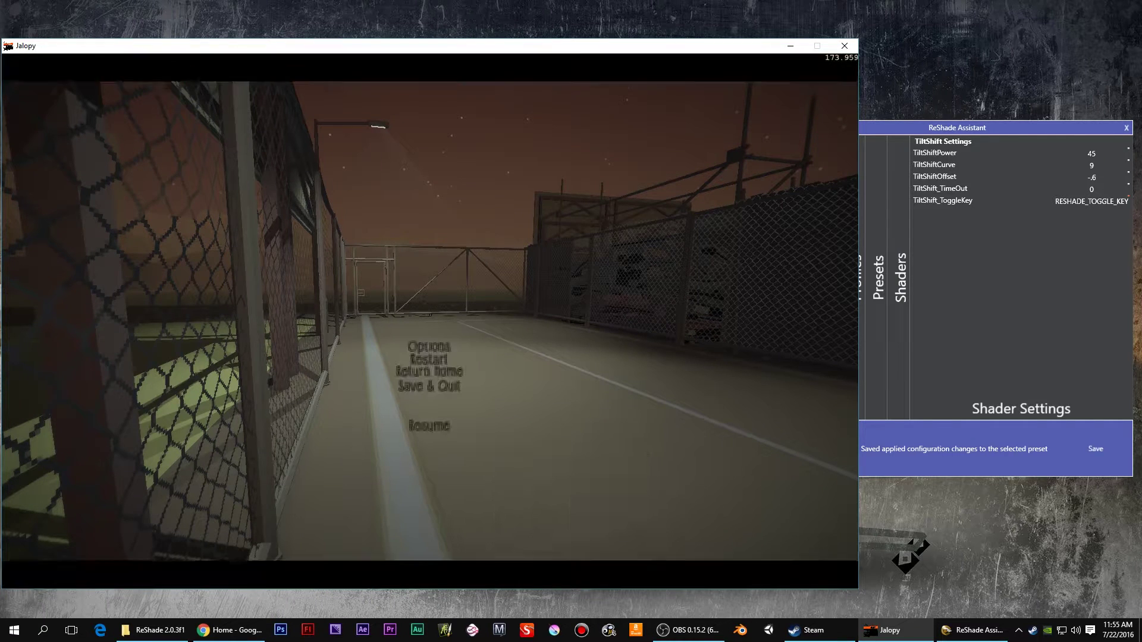
# Switch to ReShade Assistant, reposition its window beside the game and reopen the TILTSHIFT shader's settings from the shader list.
pyautogui.click(1050, 152)
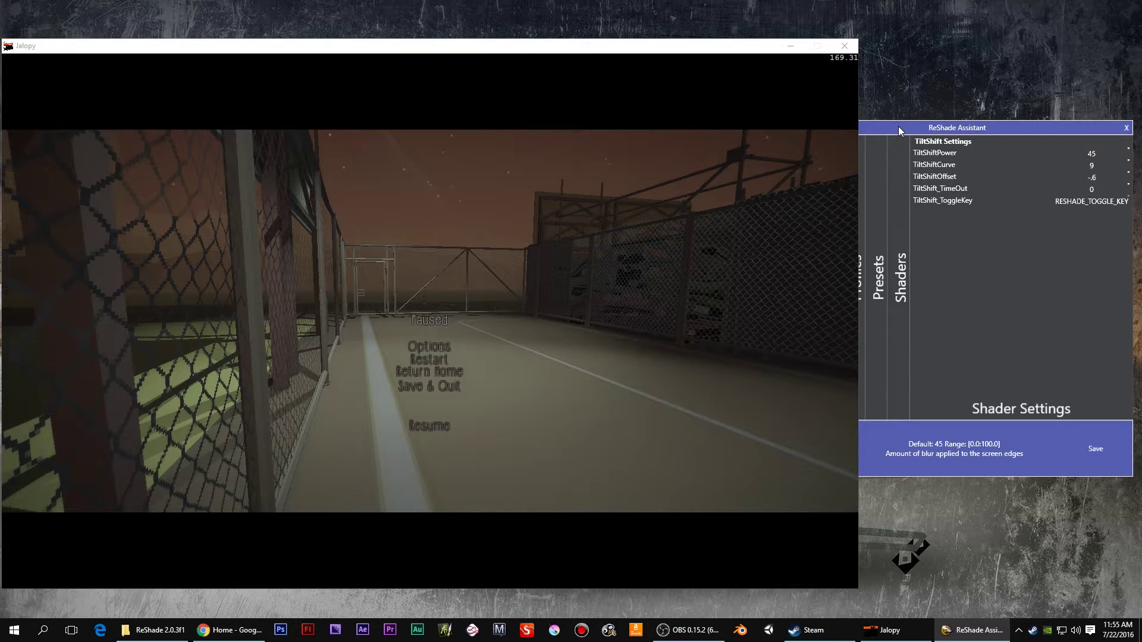
pyautogui.moveTo(900, 130); pyautogui.dragTo(980, 123)
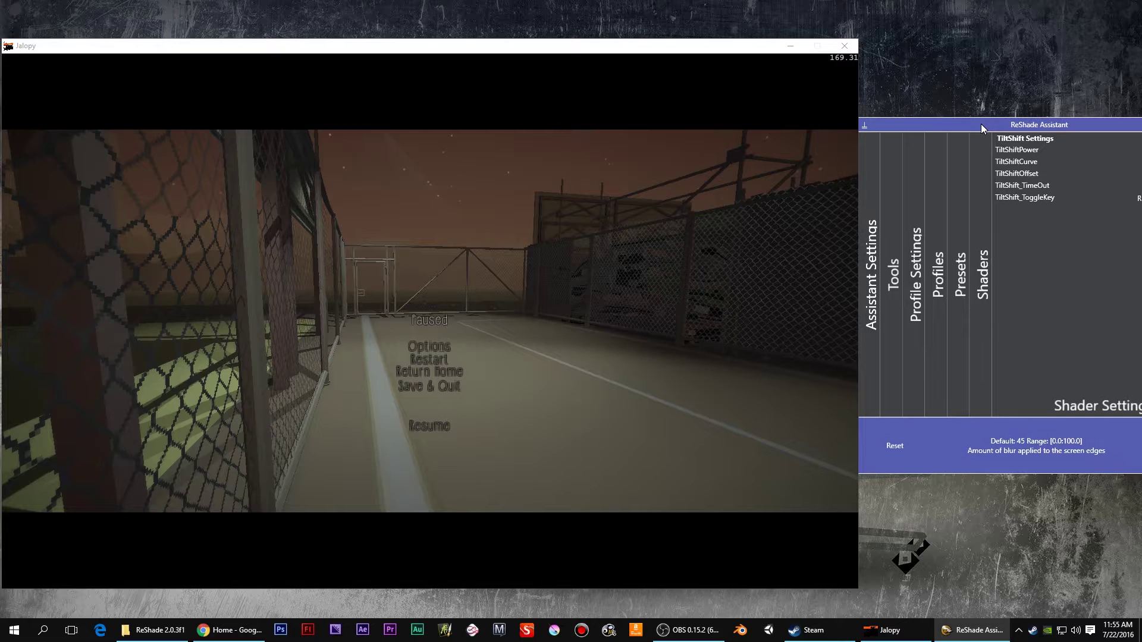
pyautogui.click(982, 289)
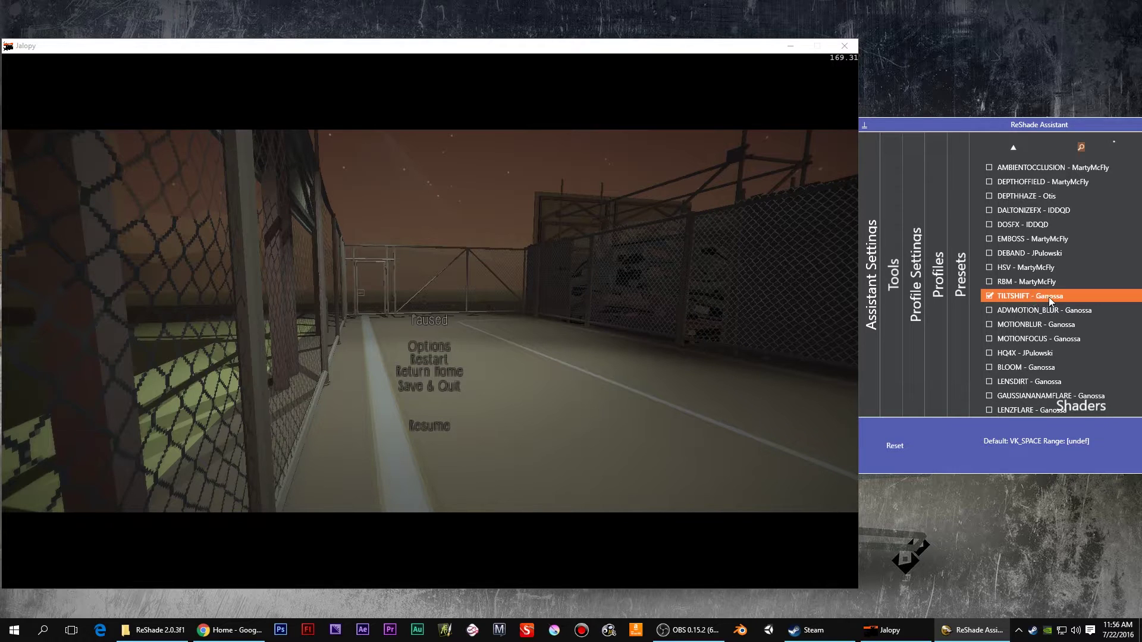
pyautogui.click(1074, 127)
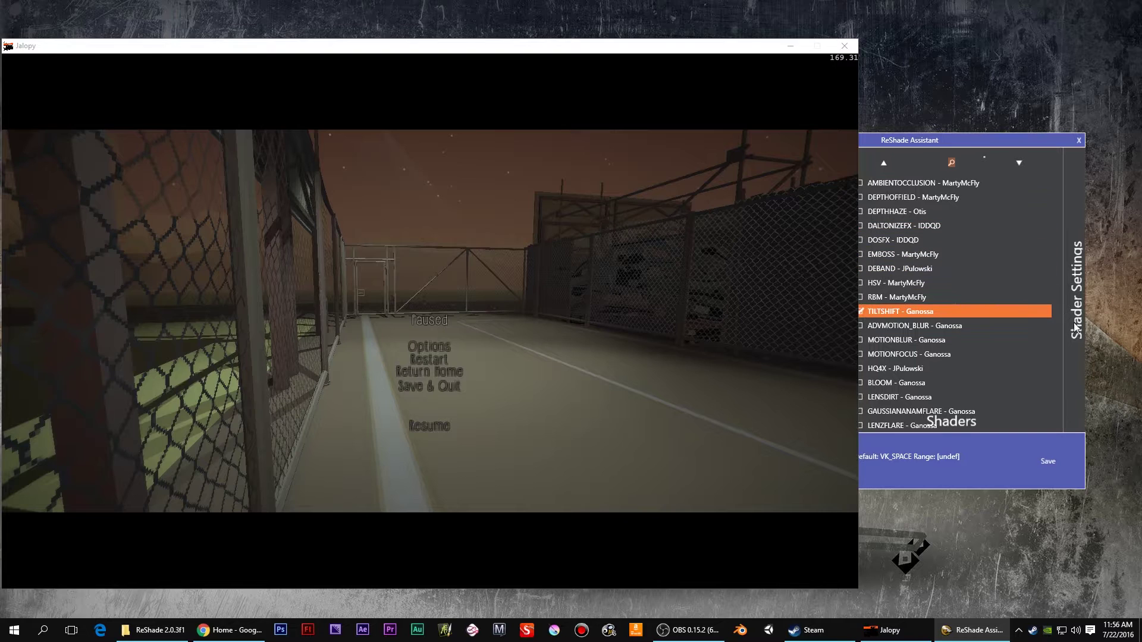
pyautogui.click(1077, 326)
pyautogui.moveTo(952, 139); pyautogui.dragTo(1000, 149)
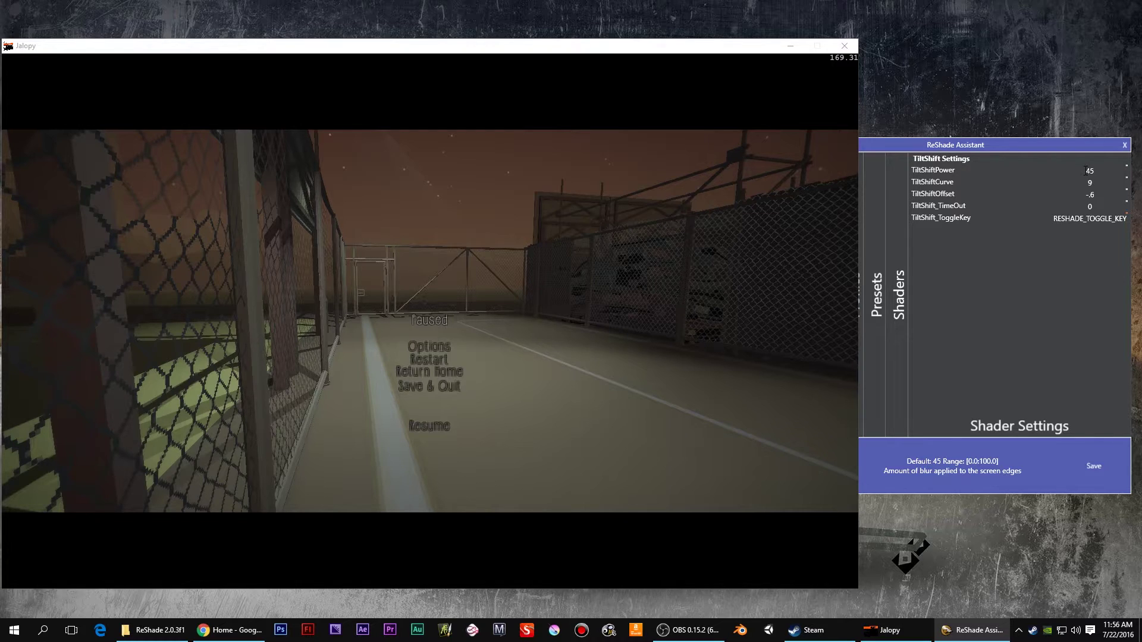
# Set TiltShiftPower to 100 and TiltShiftCurve to 5, and save the changes to the preset.
pyautogui.moveTo(1086, 171); pyautogui.dragTo(1109, 174)
pyautogui.write('100')
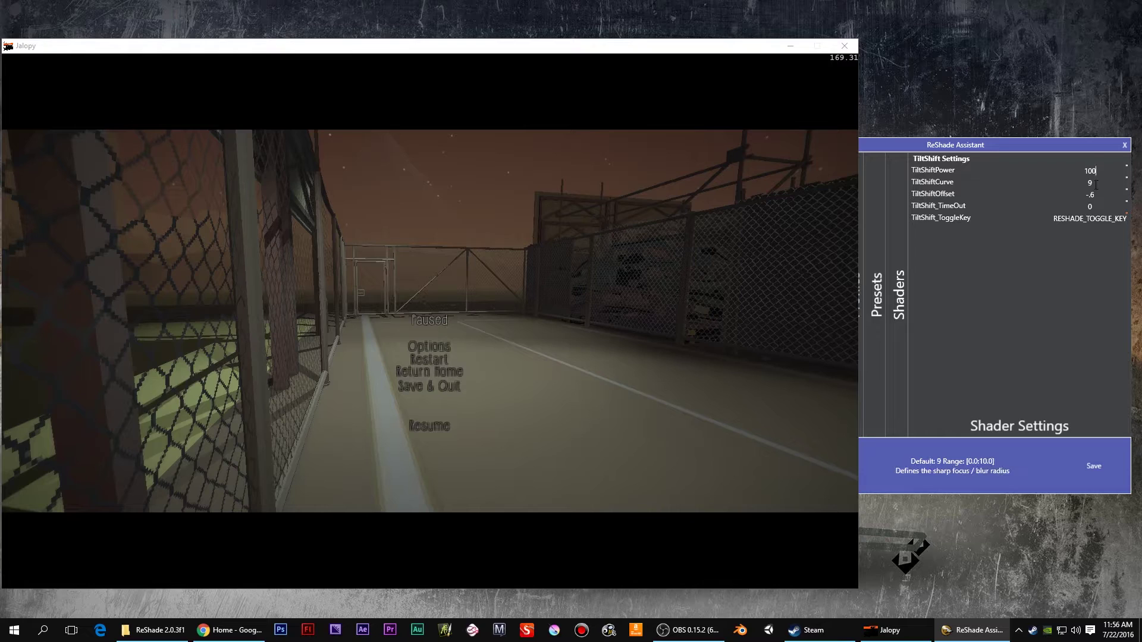
pyautogui.doubleClick(1087, 183)
pyautogui.write('5')
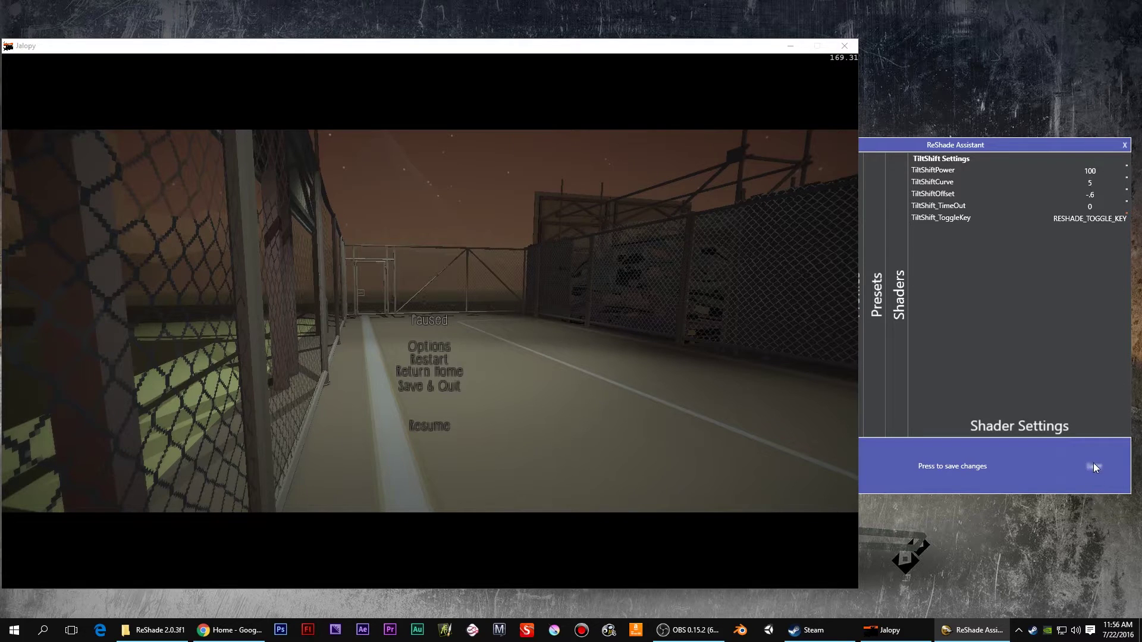
pyautogui.click(1095, 468)
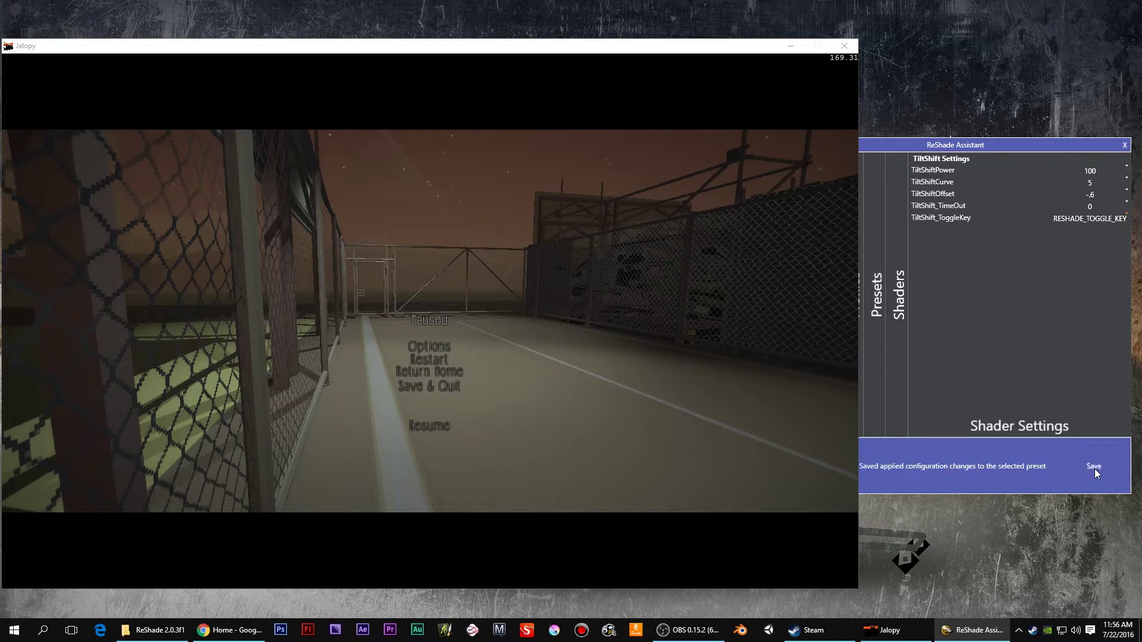
# Return to Jalopy, resume play, toggle the effects to examine the tilt-shift blur at power 100 and curve 5, and pause.
pyautogui.click(755, 454)
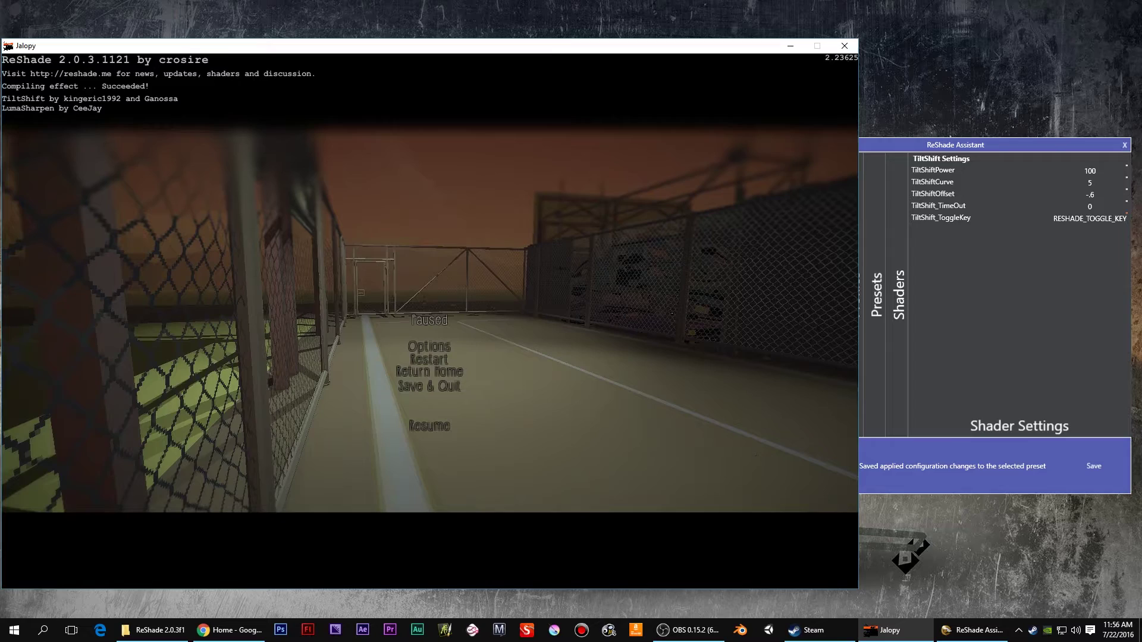
pyautogui.press('Escape')
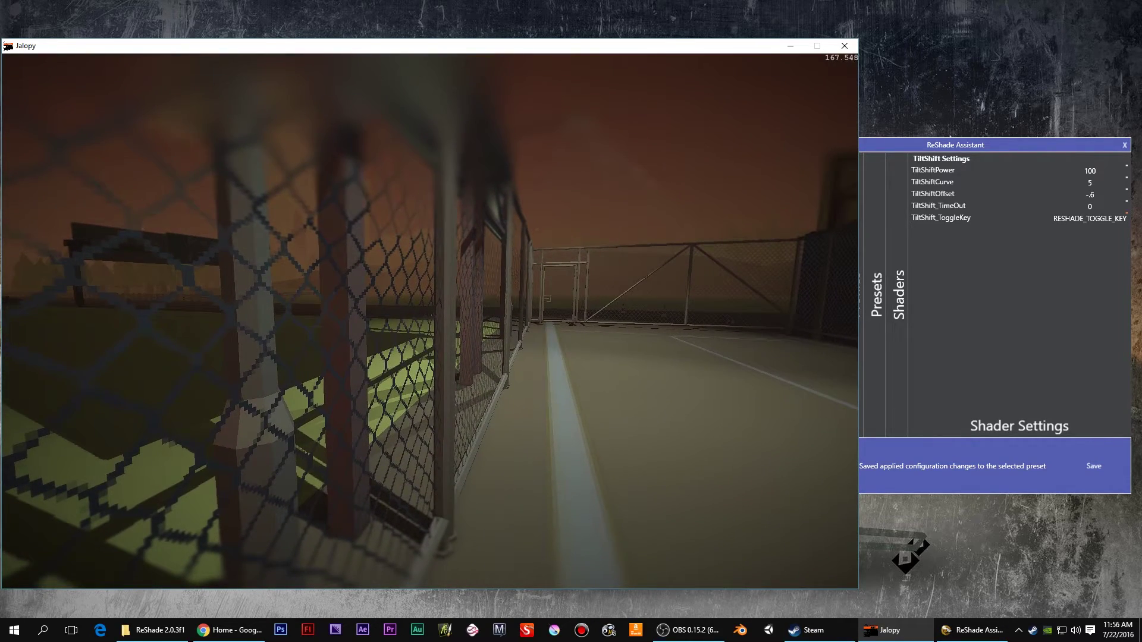
pyautogui.press('Scroll_Lock')
pyautogui.press('Scroll_Lock')
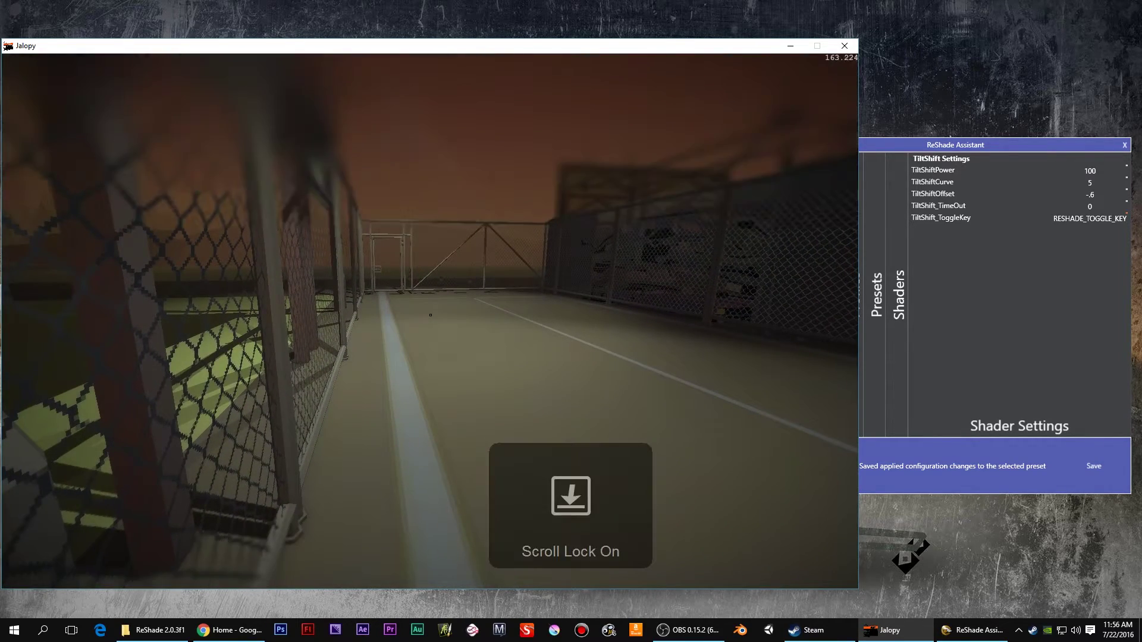
pyautogui.press('Scroll_Lock')
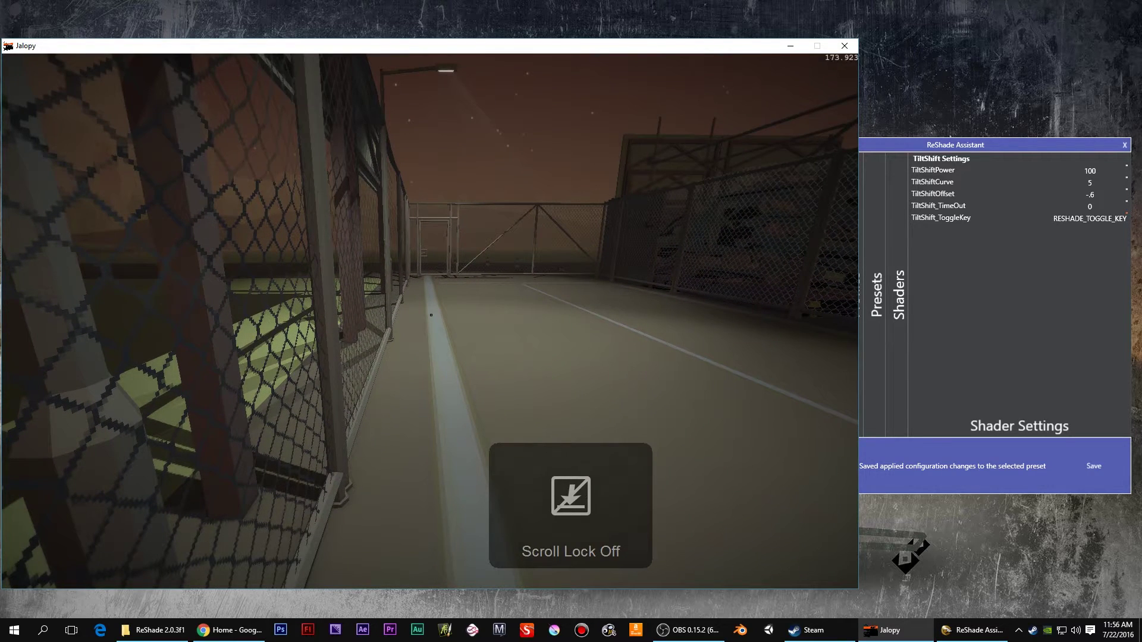
pyautogui.press('Escape')
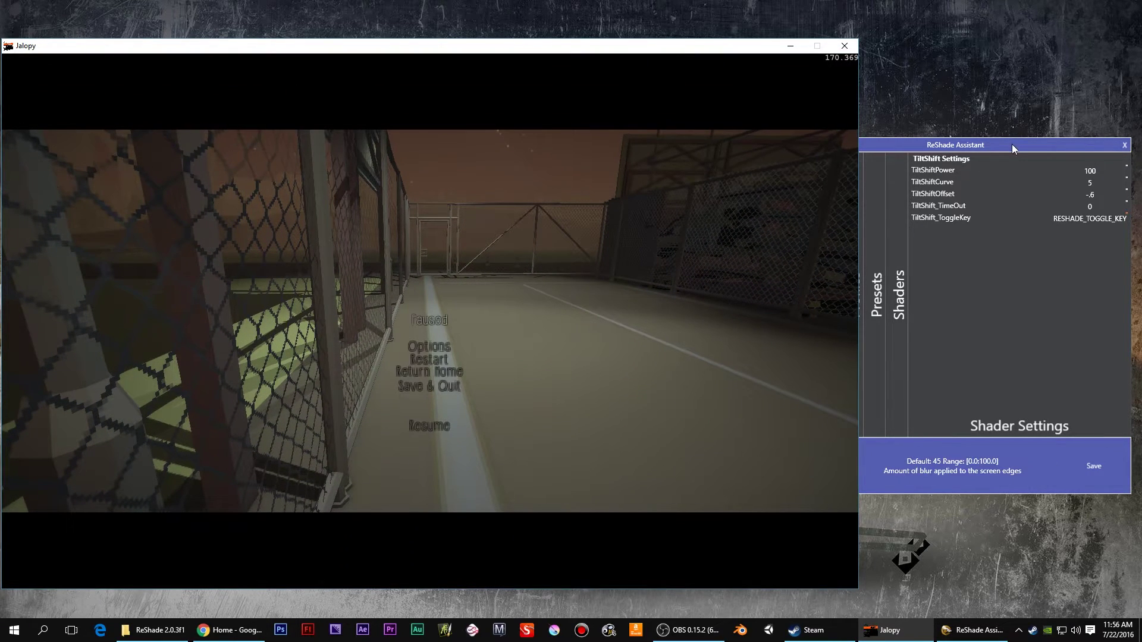
# In ReShade Assistant, set TiltShiftPower to 45 and TiltShiftCurve to 8, and save the changes to the preset.
pyautogui.click(1014, 149)
pyautogui.moveTo(1099, 171); pyautogui.dragTo(1069, 171)
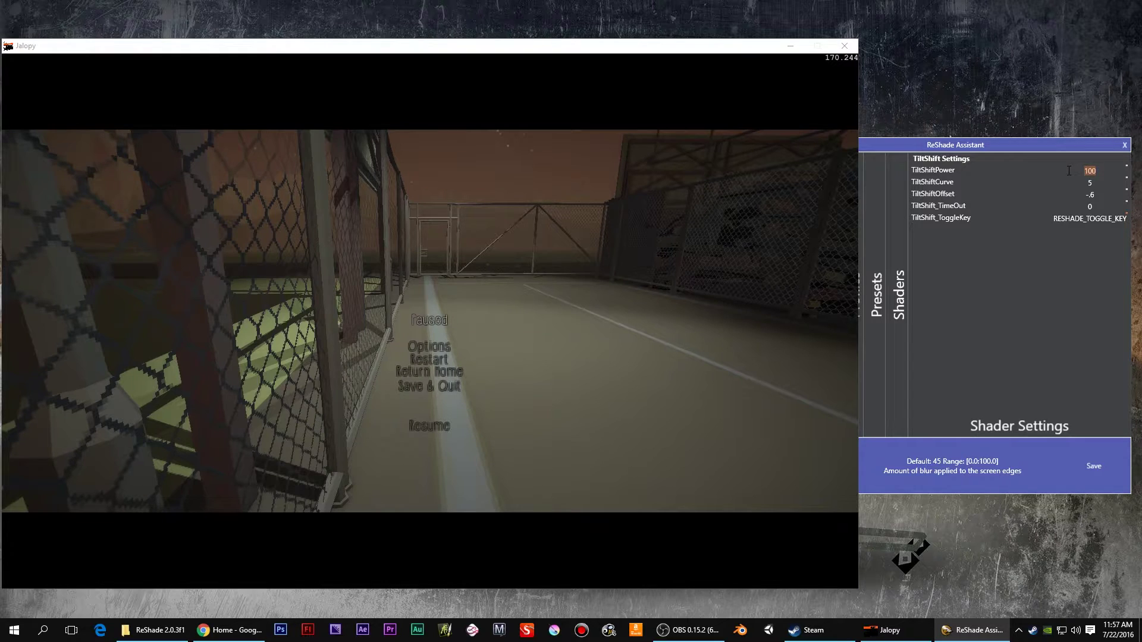
pyautogui.write('45')
pyautogui.click(1082, 182)
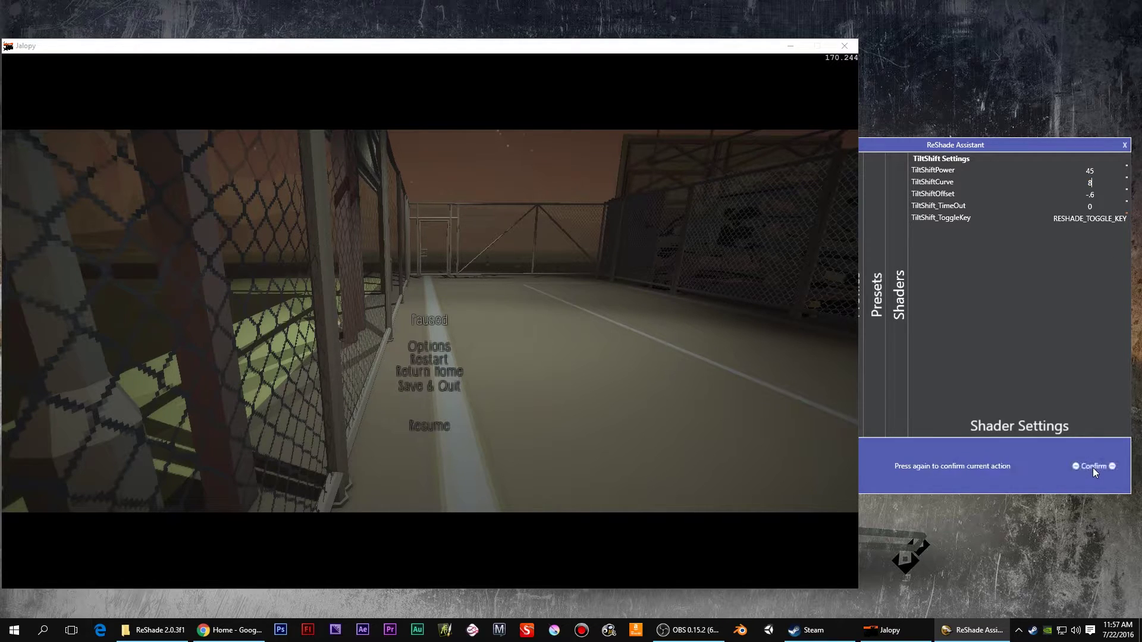
pyautogui.click(1093, 467)
# Compare the image in Jalopy with the effects toggled on and off, pause the game and minimize its window.
pyautogui.click(595, 383)
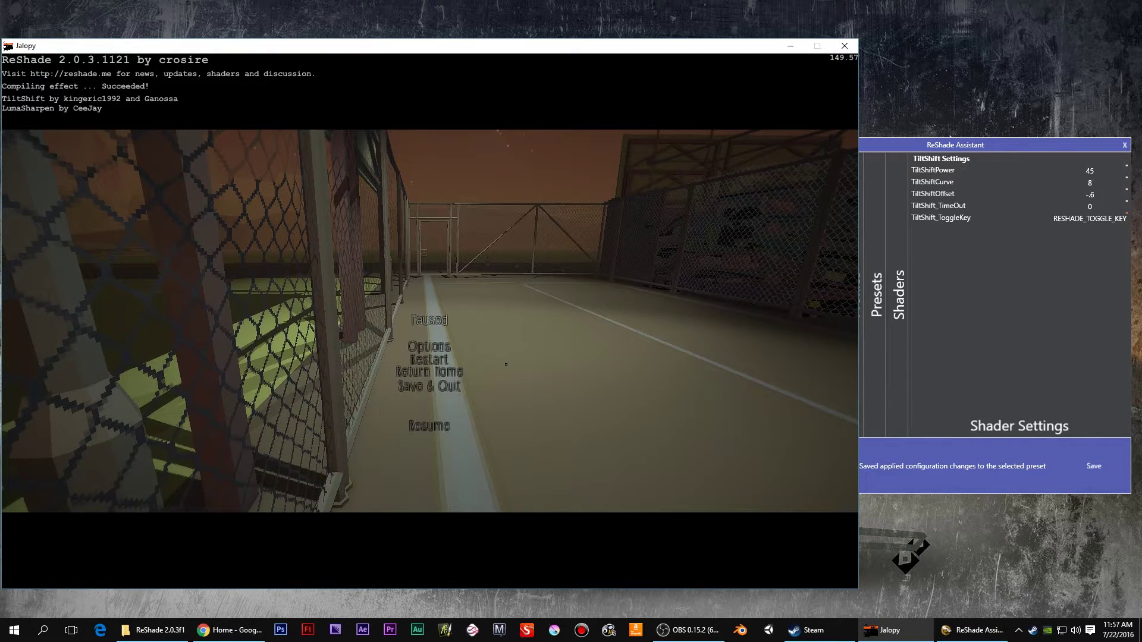
pyautogui.press('Escape')
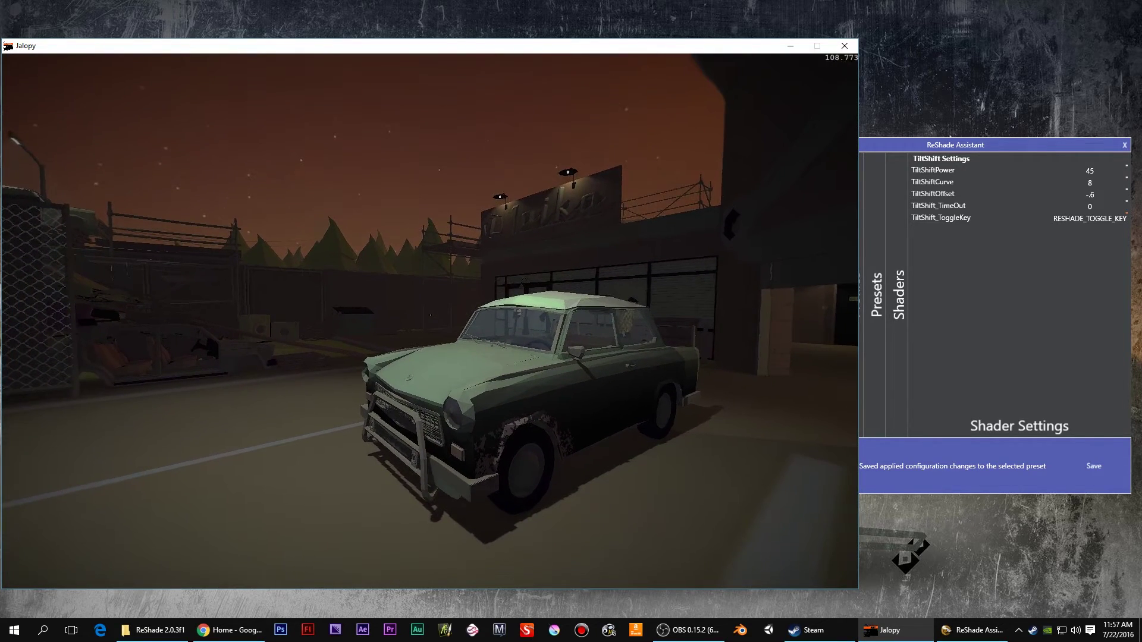
pyautogui.press('Scroll_Lock')
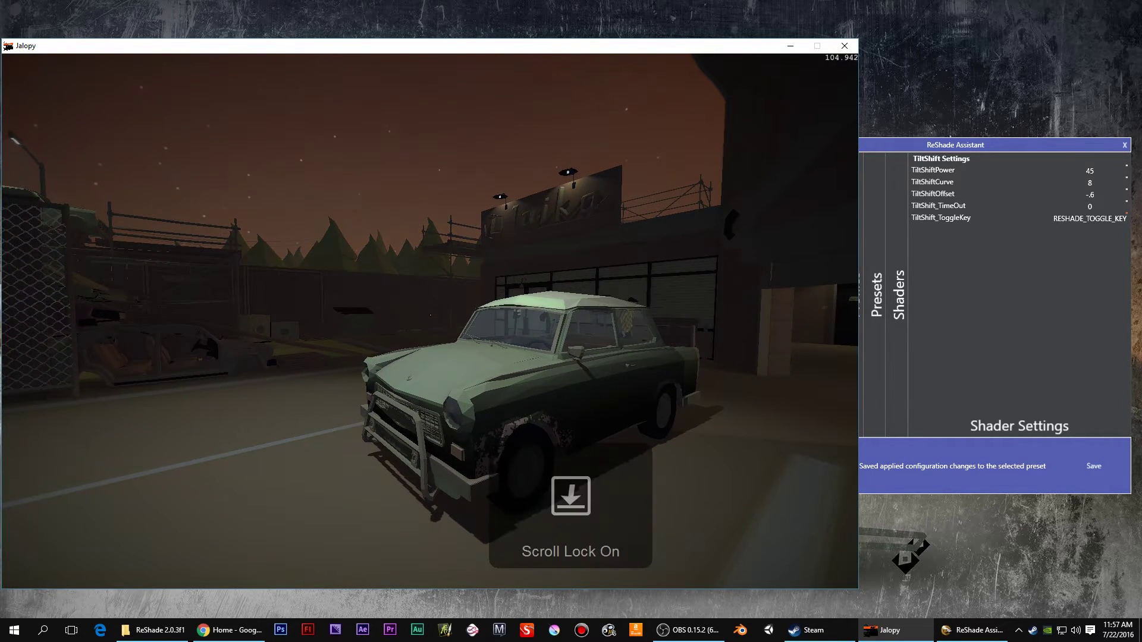
pyautogui.press('Scroll_Lock')
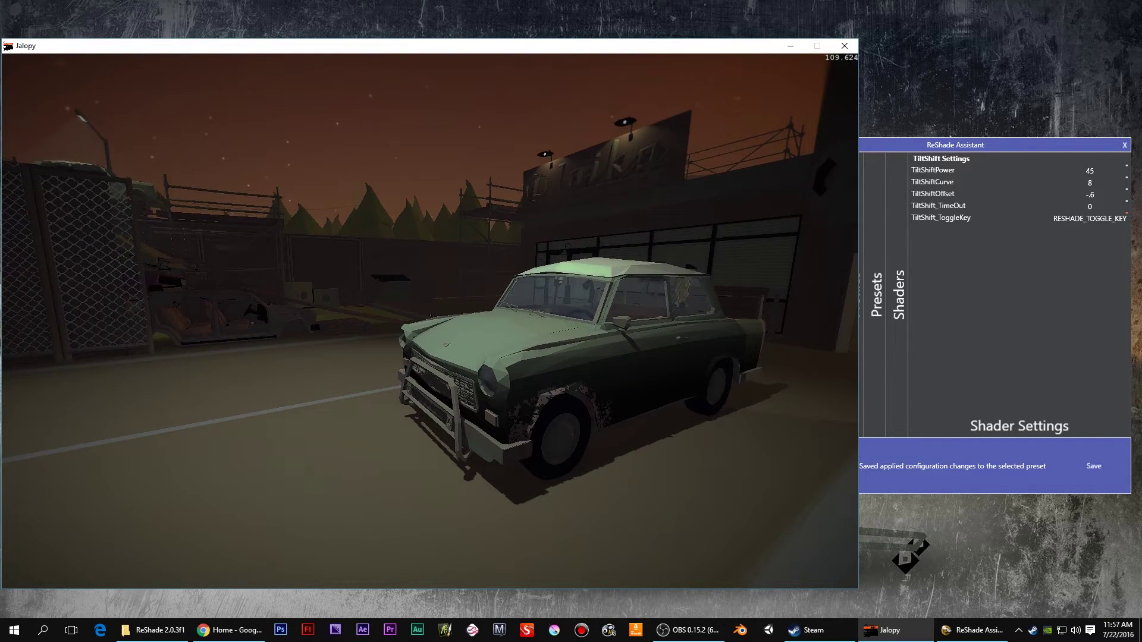
pyautogui.press('Scroll_Lock')
pyautogui.press('Escape')
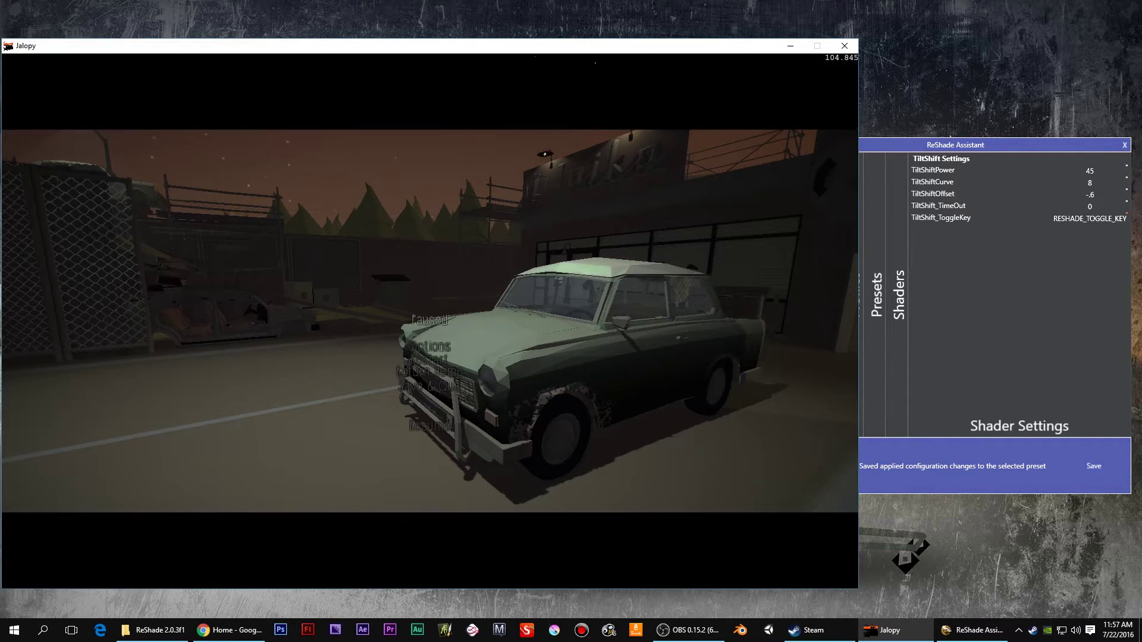
pyautogui.click(789, 45)
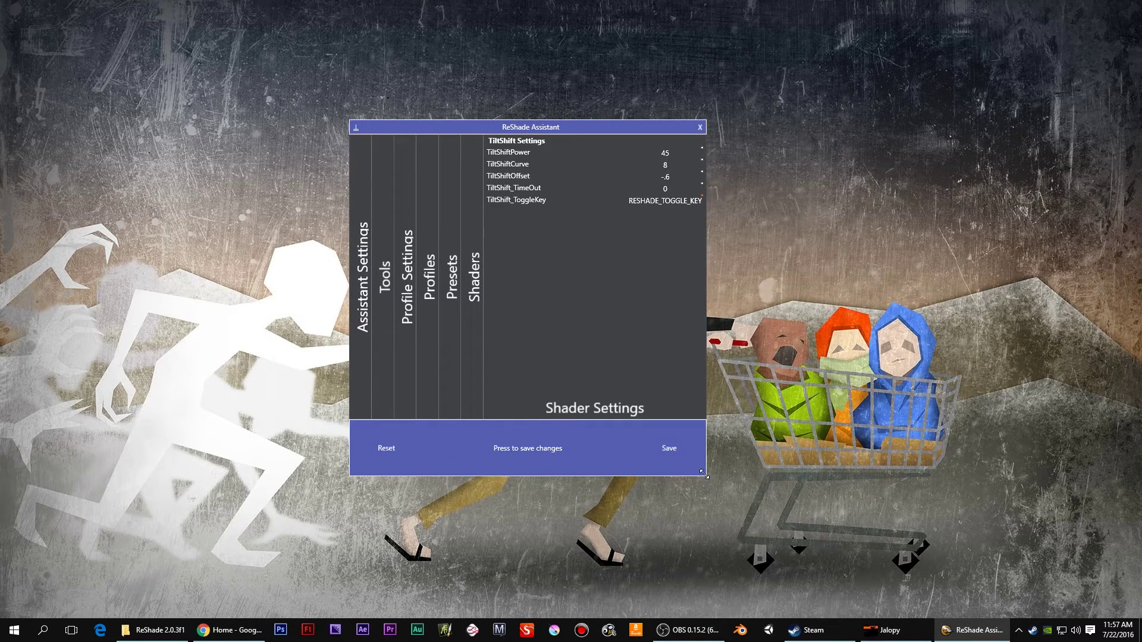
# Enlarge and reposition the ReShade Assistant window, and lower the blue component of its first interface colour in the assistant settings.
pyautogui.moveTo(705, 475); pyautogui.dragTo(982, 526)
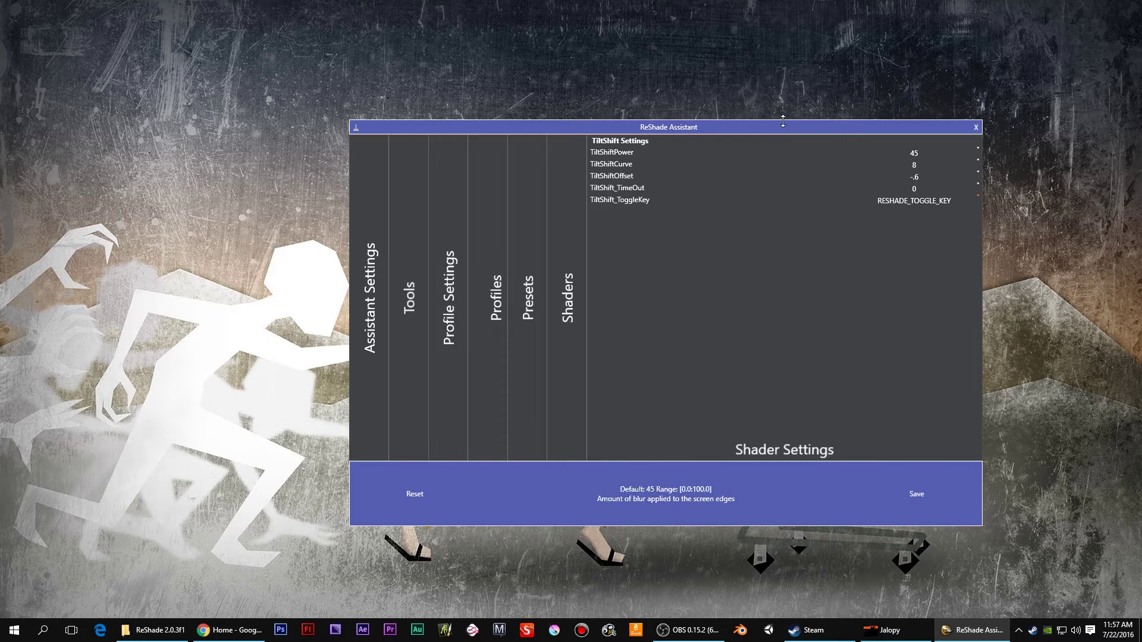
pyautogui.moveTo(785, 132); pyautogui.dragTo(754, 123)
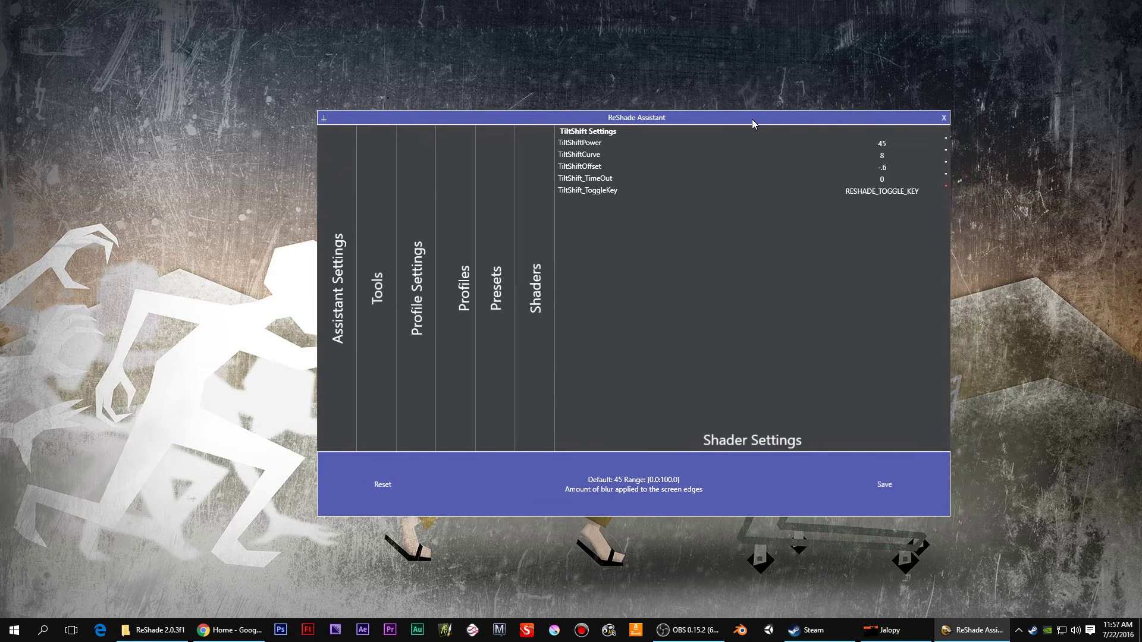
pyautogui.click(341, 307)
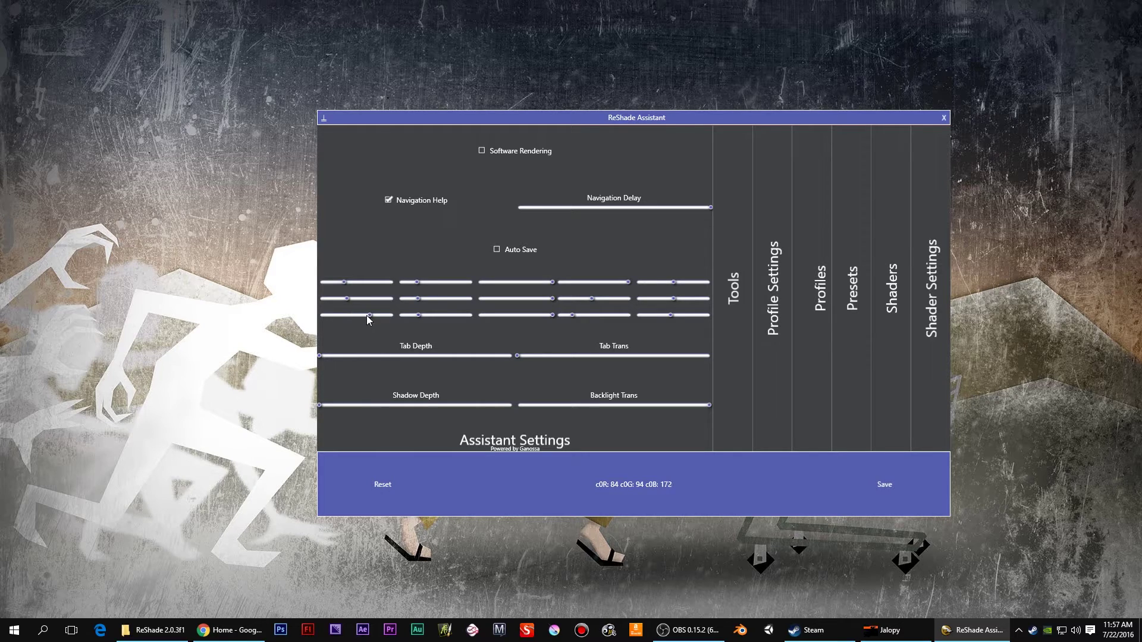
pyautogui.moveTo(348, 314); pyautogui.dragTo(341, 319)
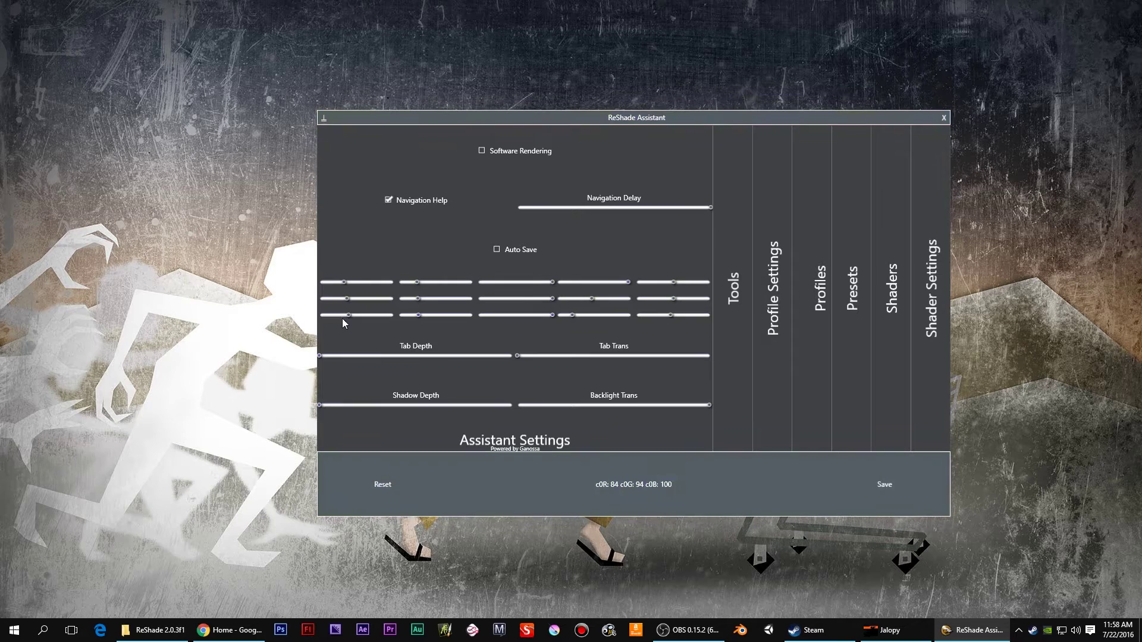
# Review the available tools, the profile settings, the profile list and the preset list, keeping the assistant window in view.
pyautogui.click(733, 296)
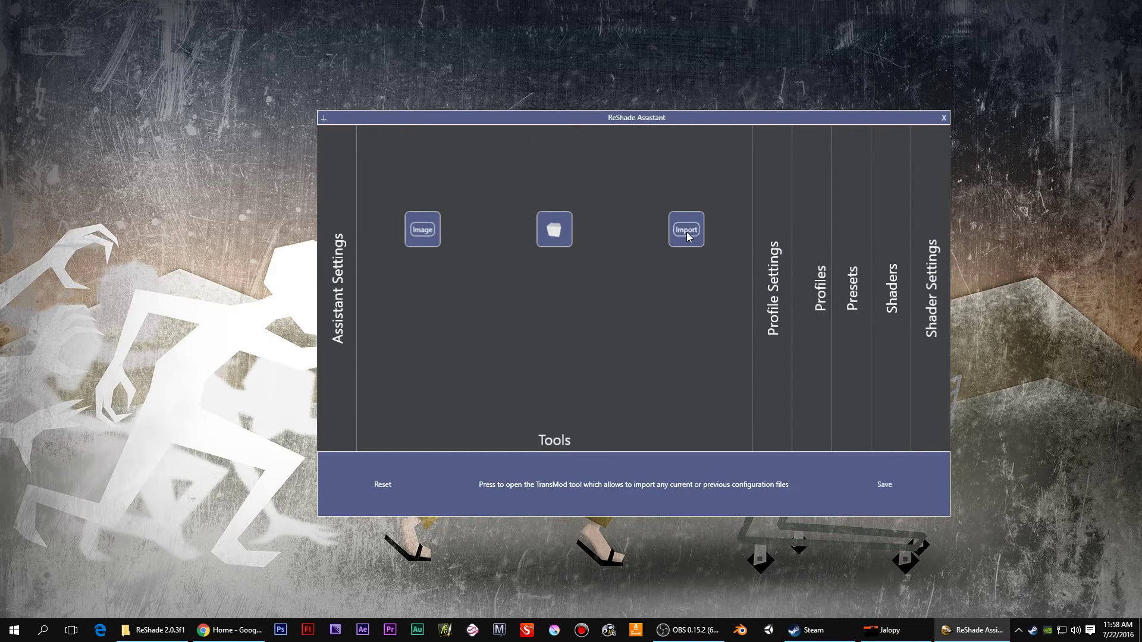
pyautogui.moveTo(674, 115); pyautogui.dragTo(622, 139)
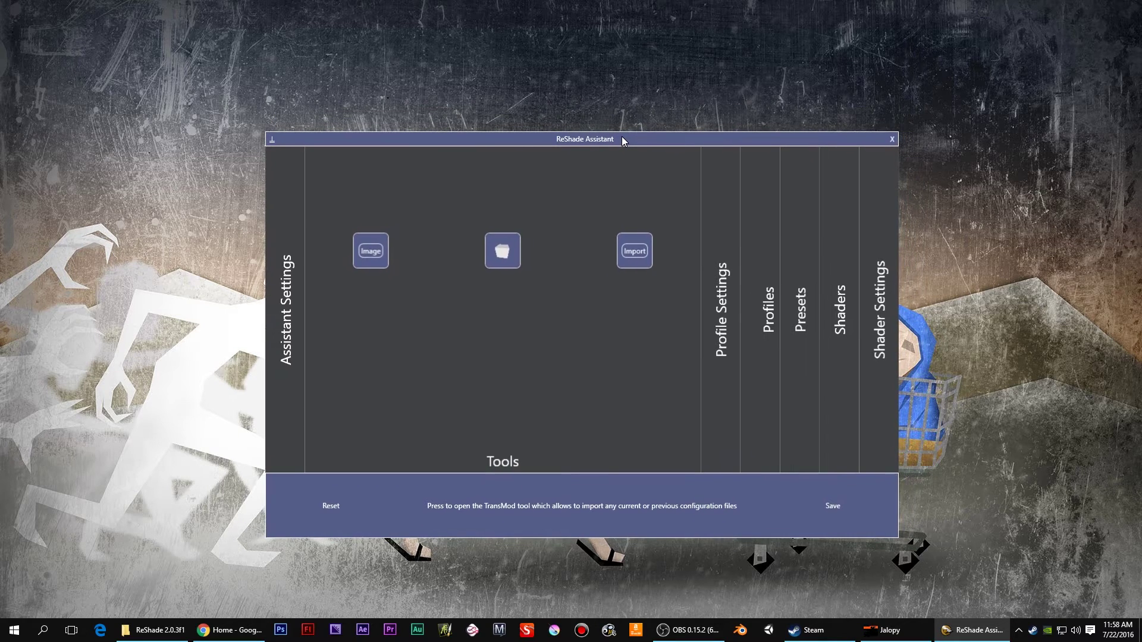
pyautogui.click(718, 353)
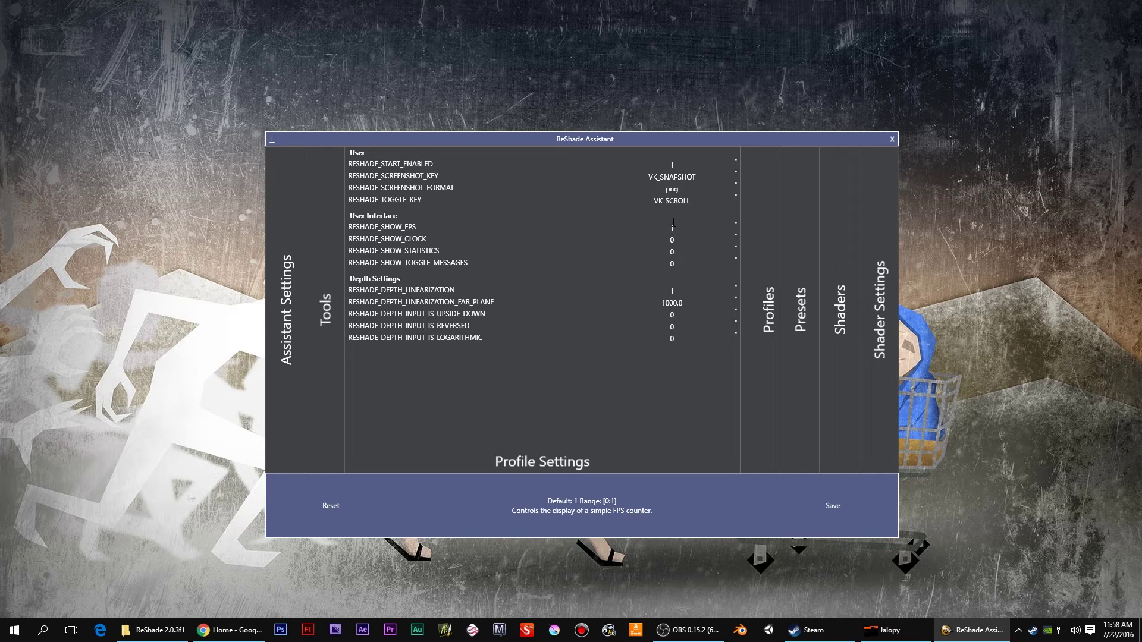
pyautogui.click(768, 334)
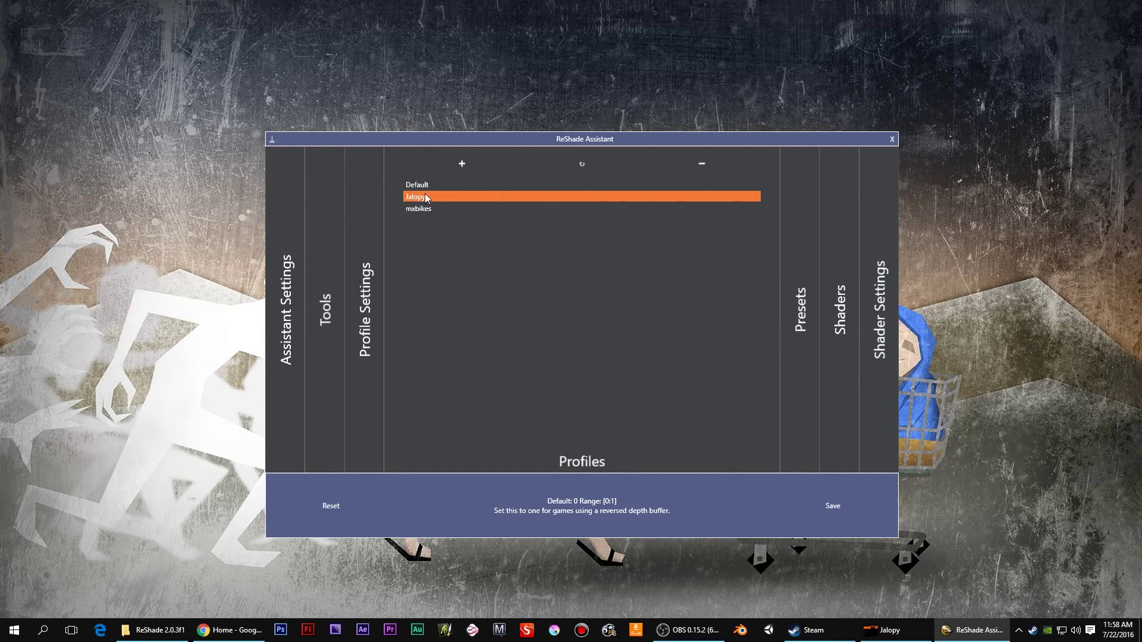
pyautogui.click(796, 314)
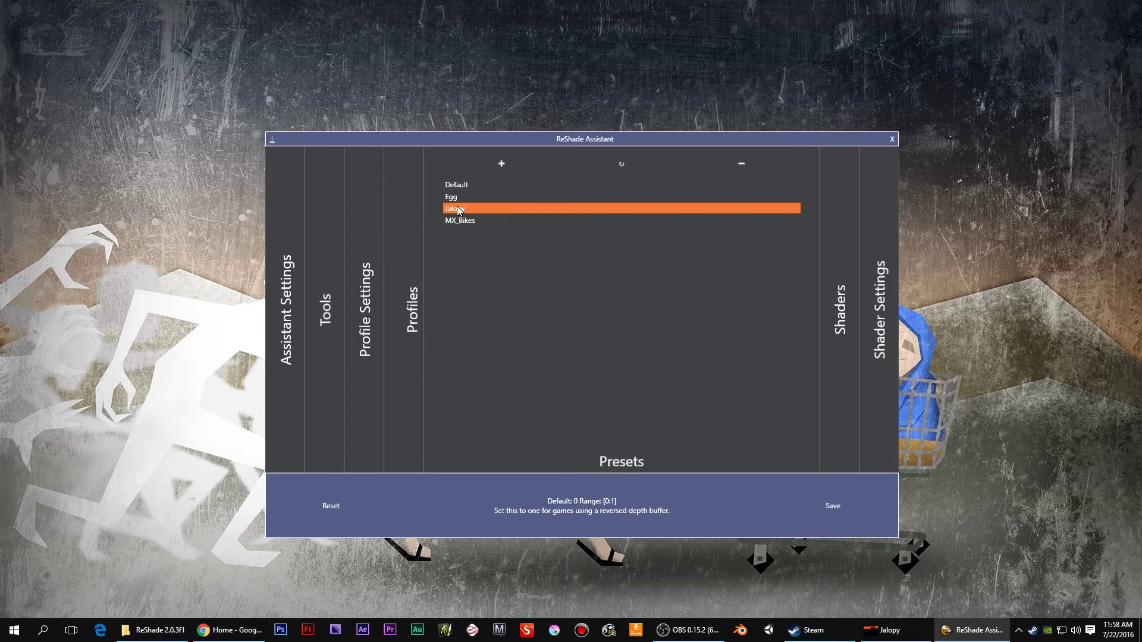